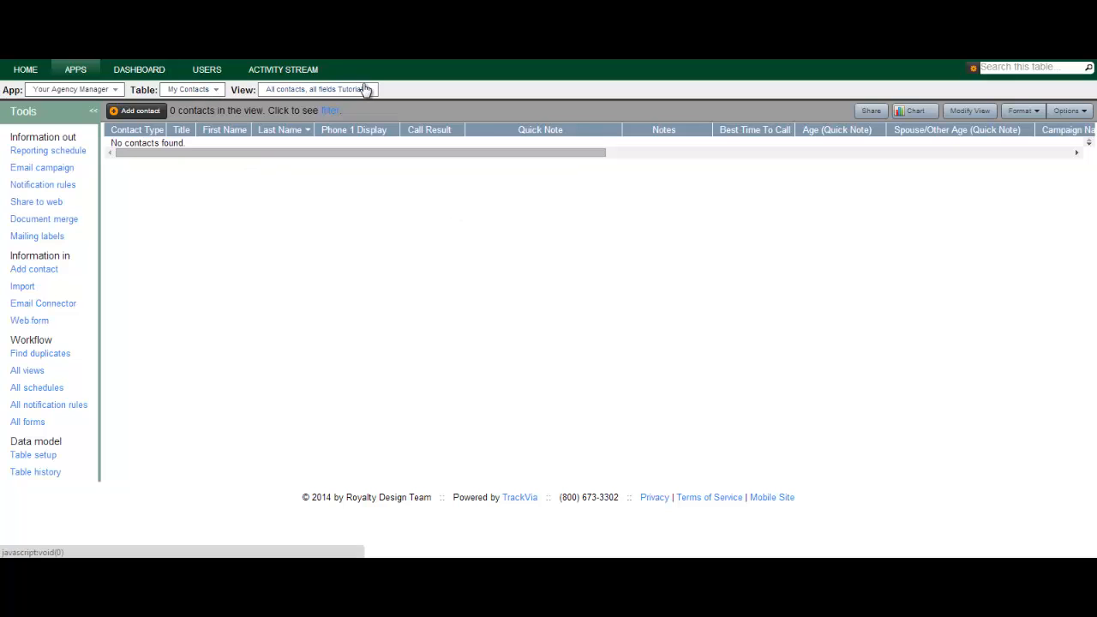
Start a new contact and set its title to Mr.
click(134, 113)
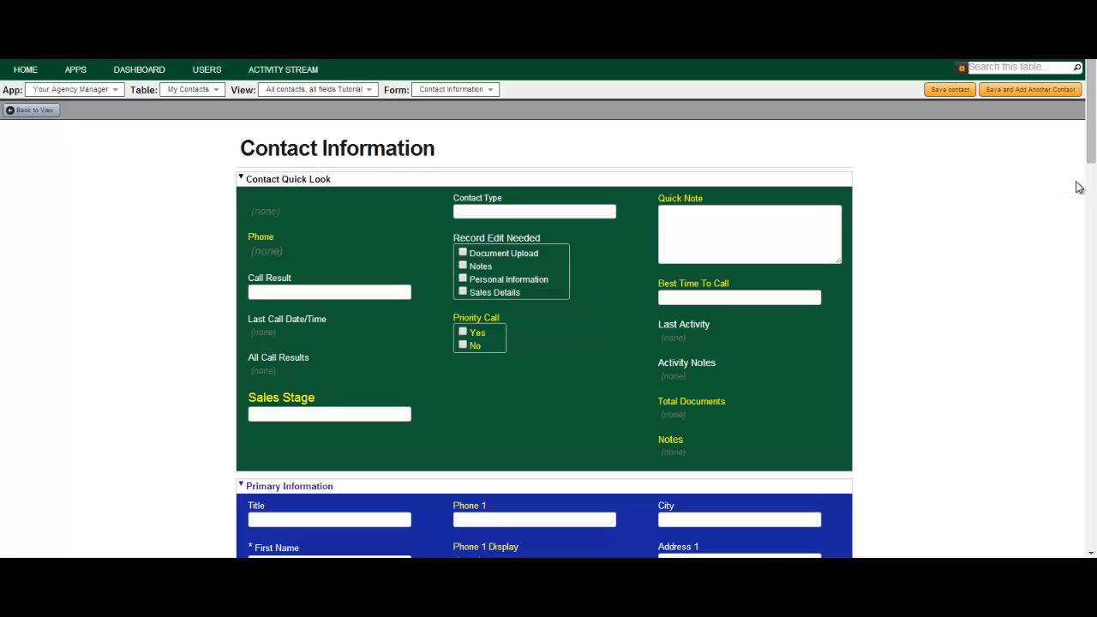
drag(1086, 111, 1087, 201)
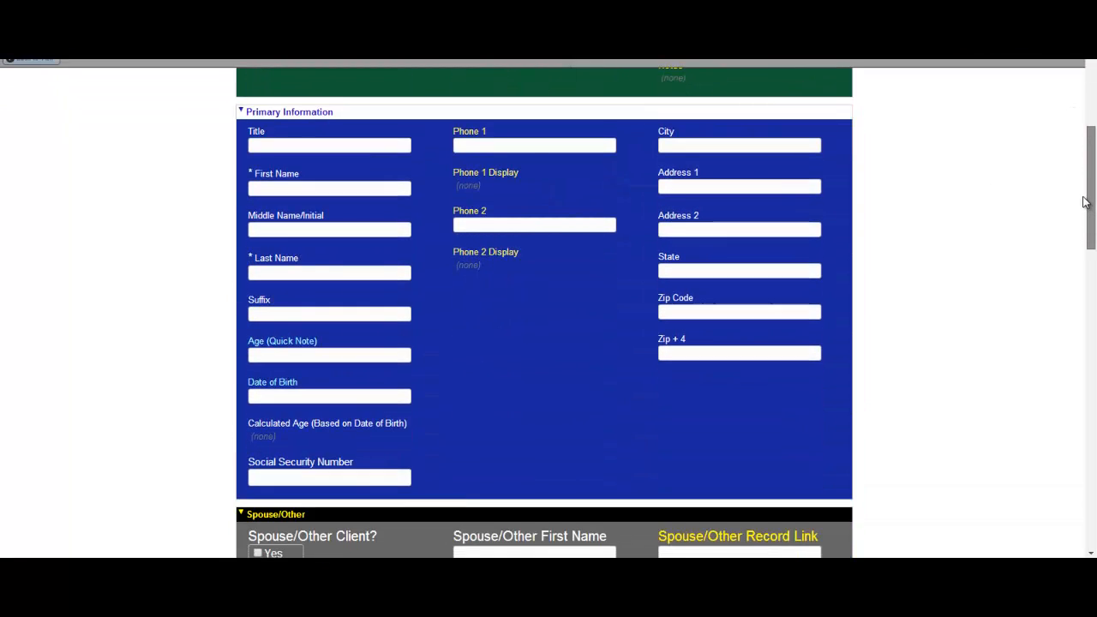
click(289, 146)
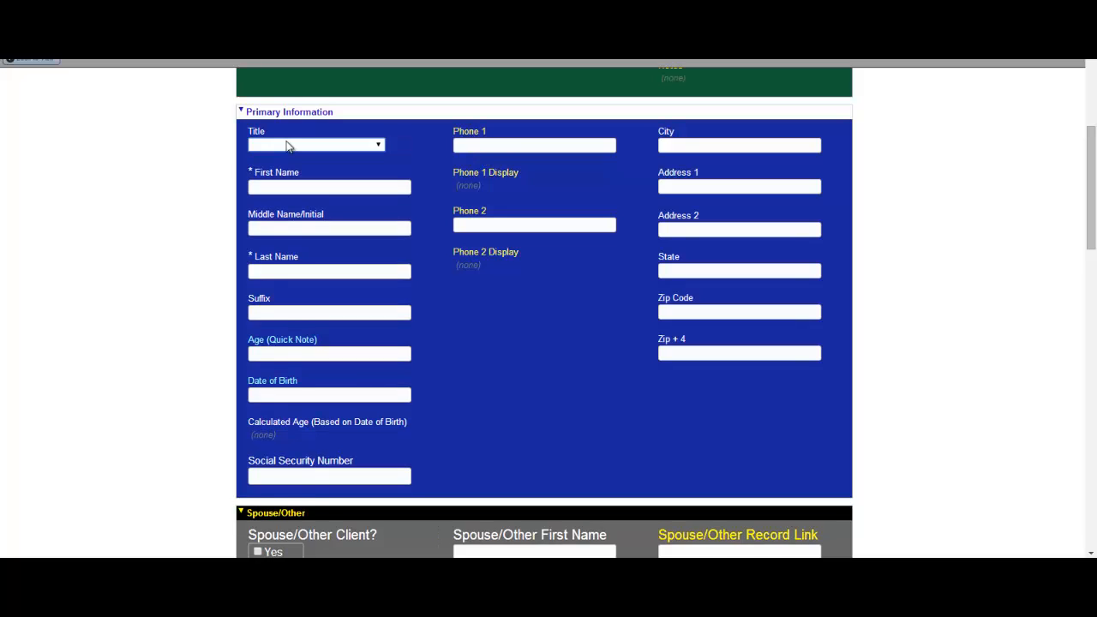
key(m)
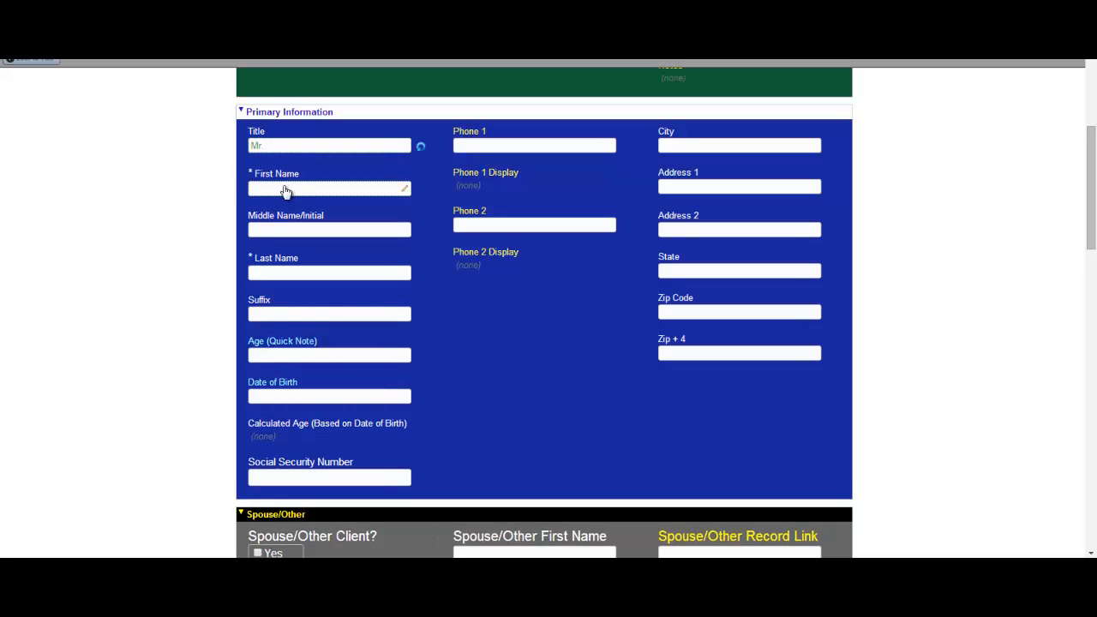
Enter the contact's first name, middle initial and last name, suffix Jr and age 78.
click(284, 187)
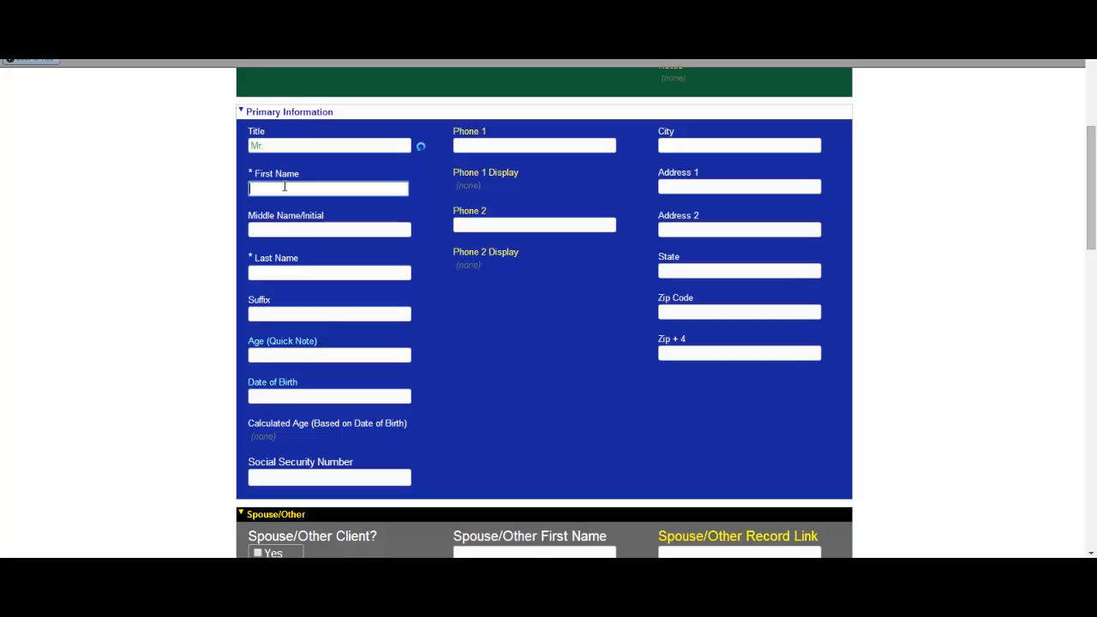
key(Tab)
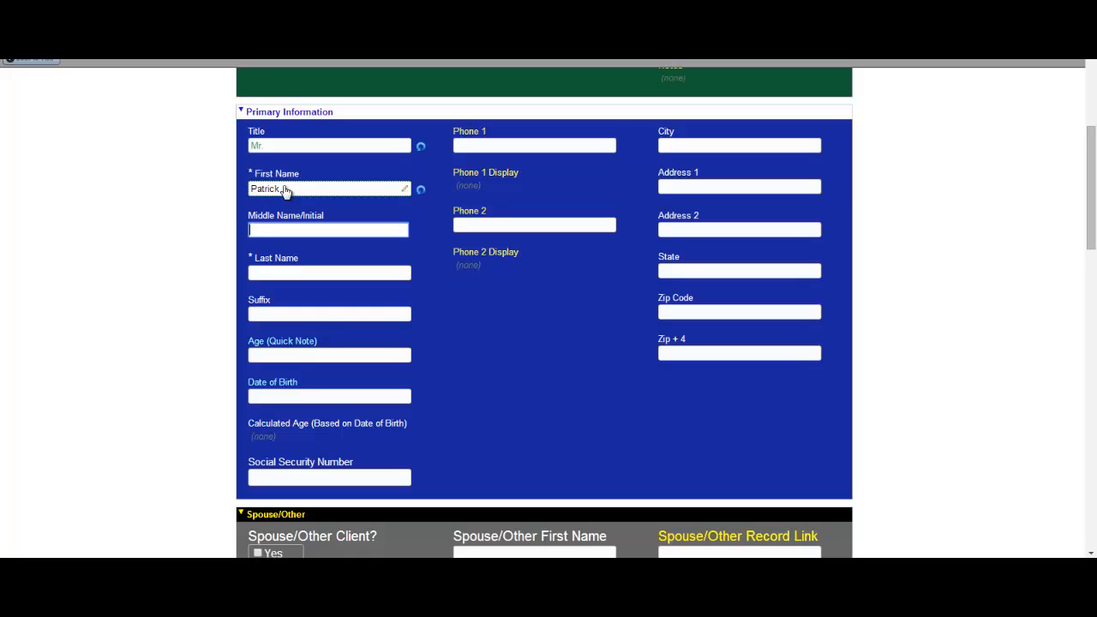
key(Tab)
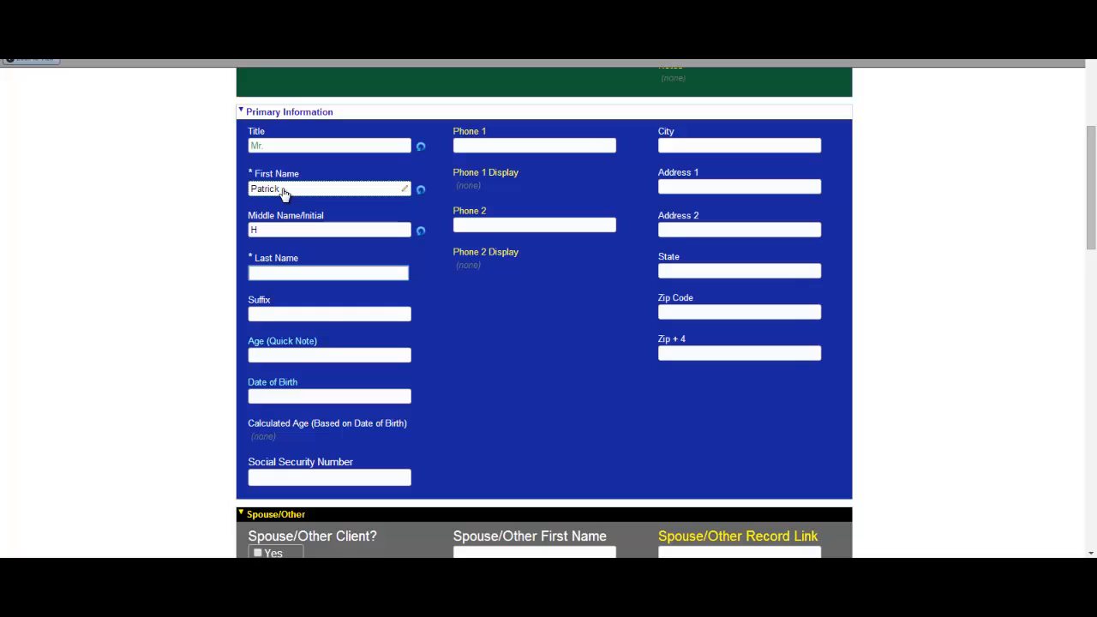
key(Tab)
click(378, 314)
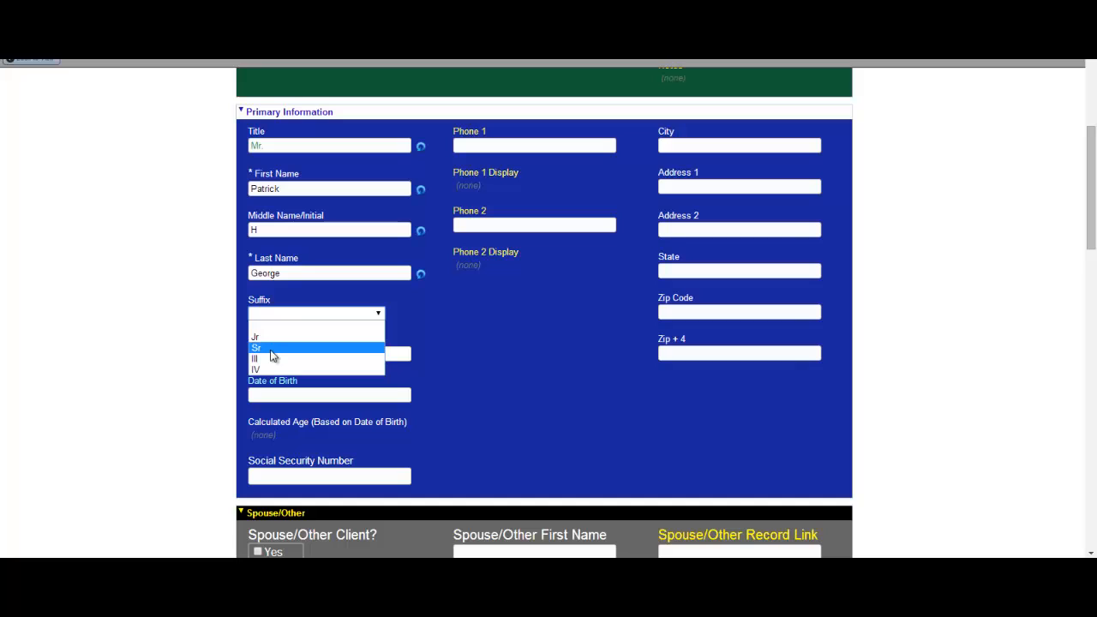
click(268, 335)
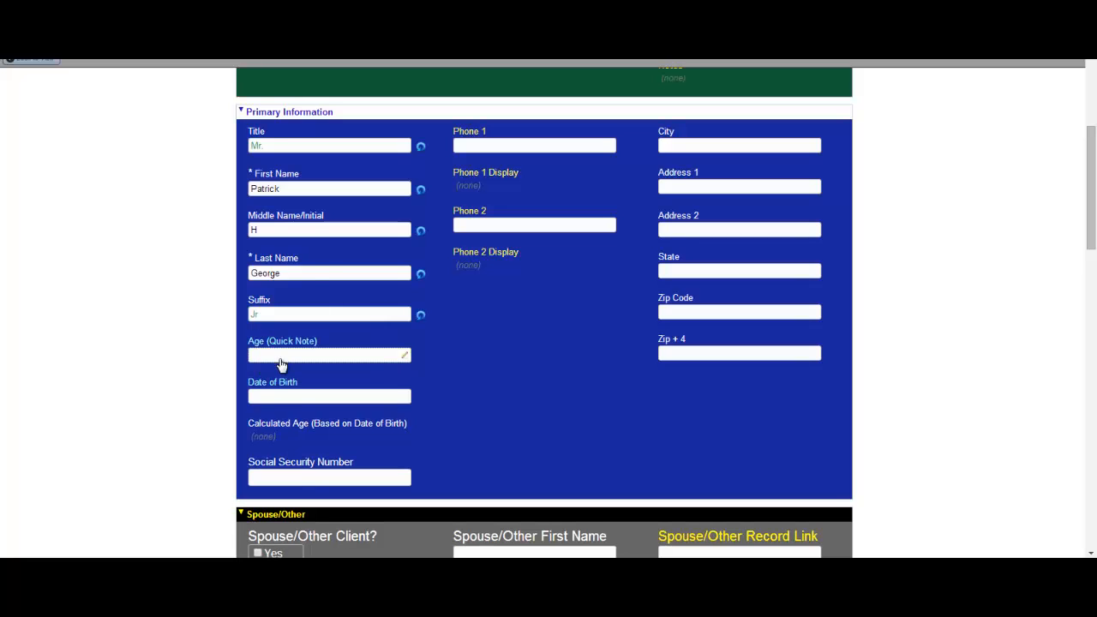
click(279, 357)
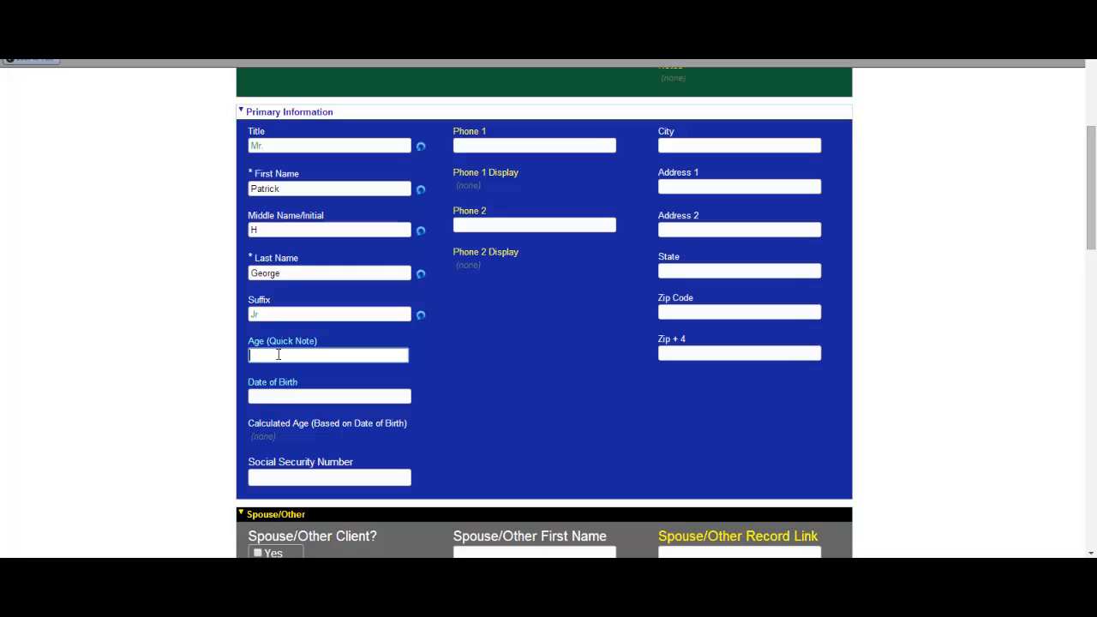
text(78)
Enter the contact's main phone number, city and both street address lines.
click(489, 146)
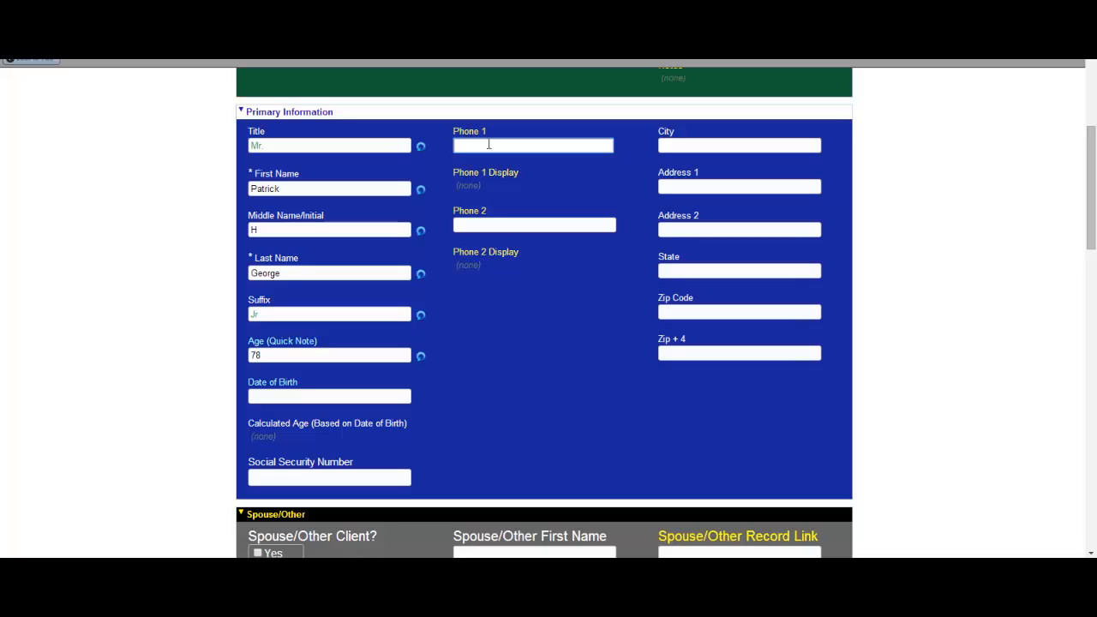
text(1112224567)
click(682, 144)
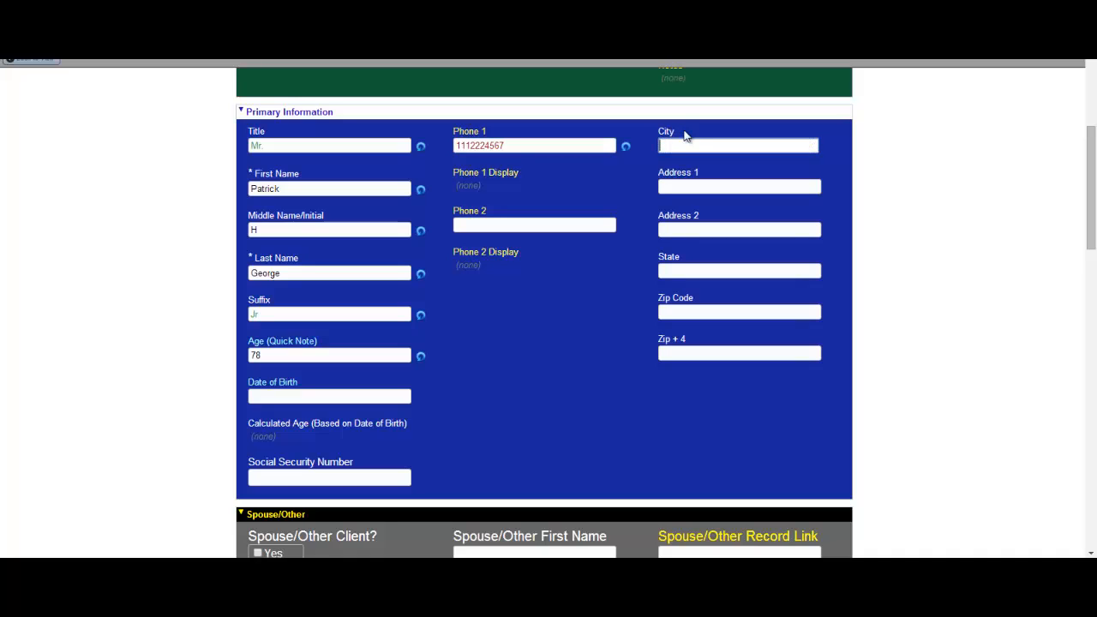
text(Hope)
click(689, 187)
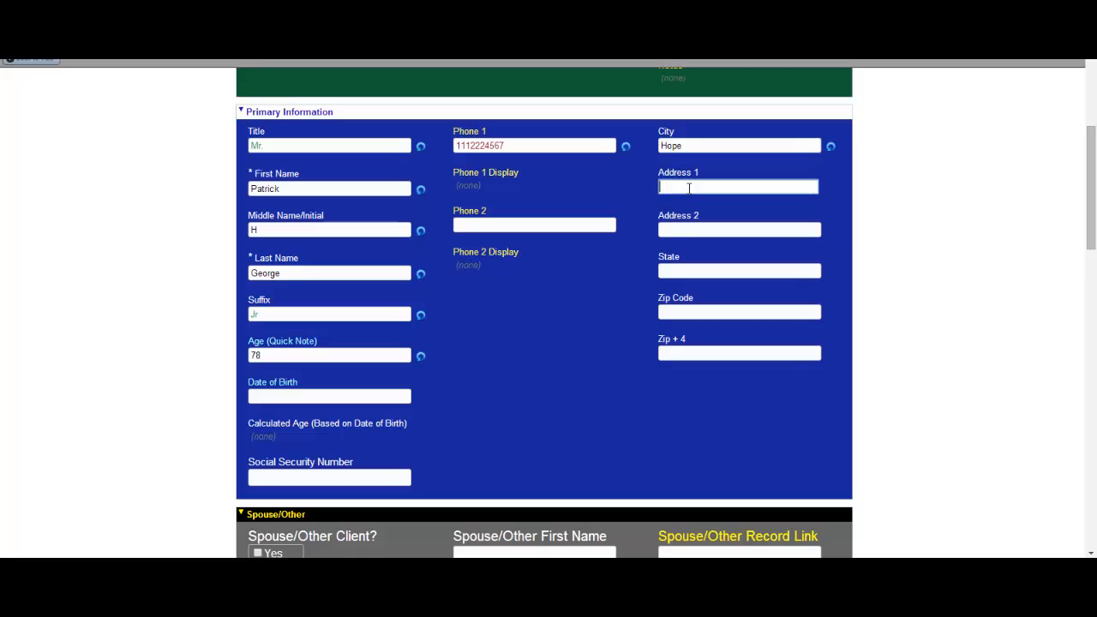
text(1234 Anytime Ln)
click(710, 230)
text(A)
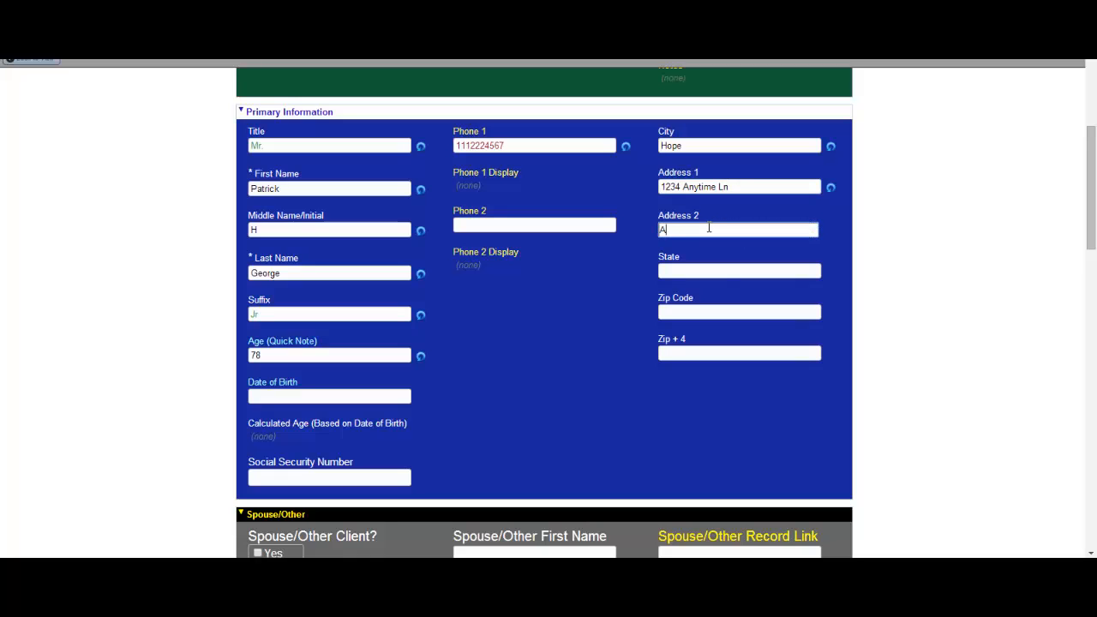
text(pt 5)
Choose the contact's state, enter the zip code and pick the county from the list.
click(692, 271)
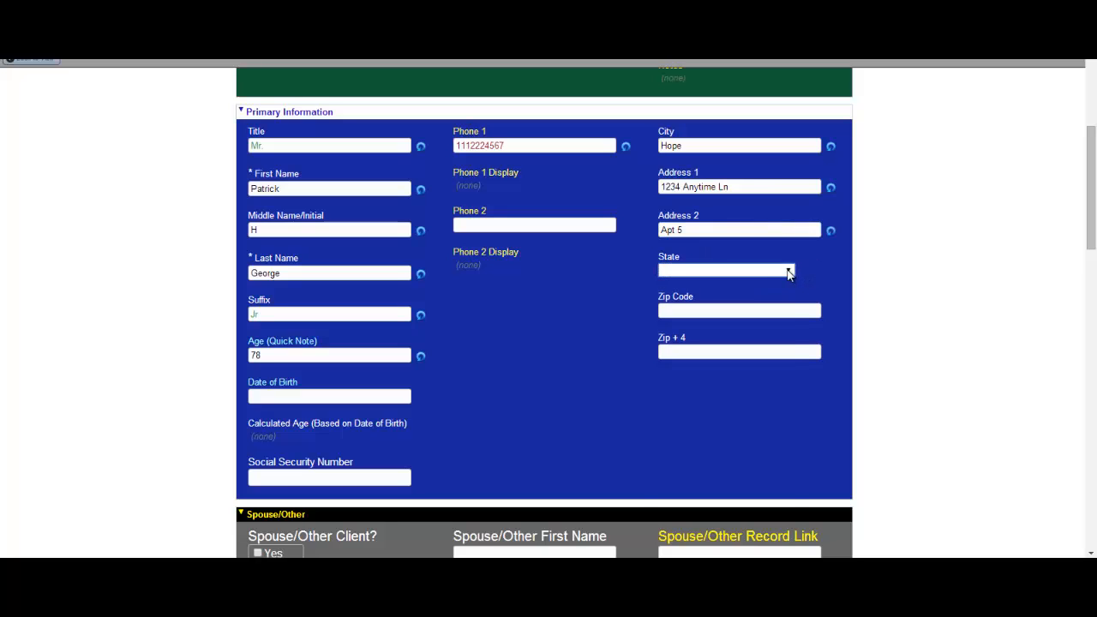
click(788, 271)
click(686, 304)
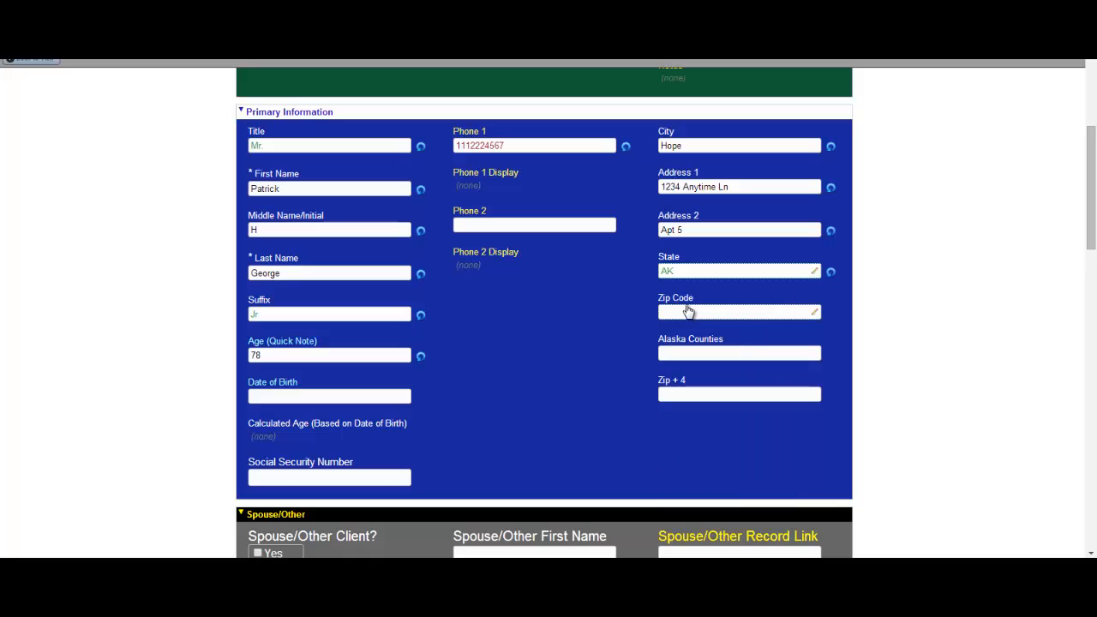
click(684, 310)
text(75648)
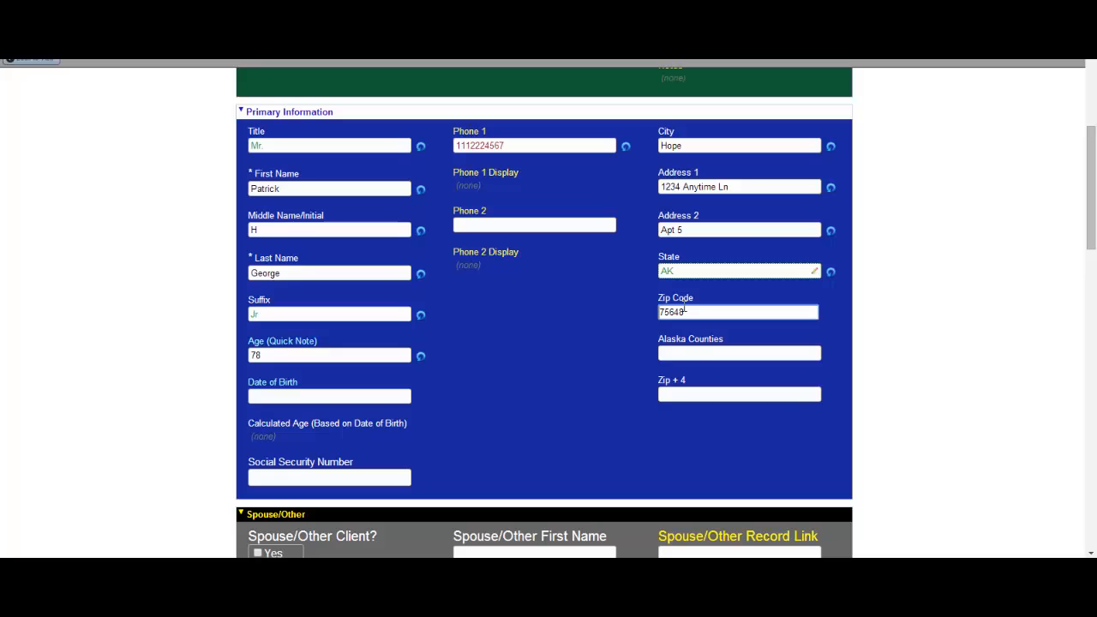
click(685, 356)
click(788, 352)
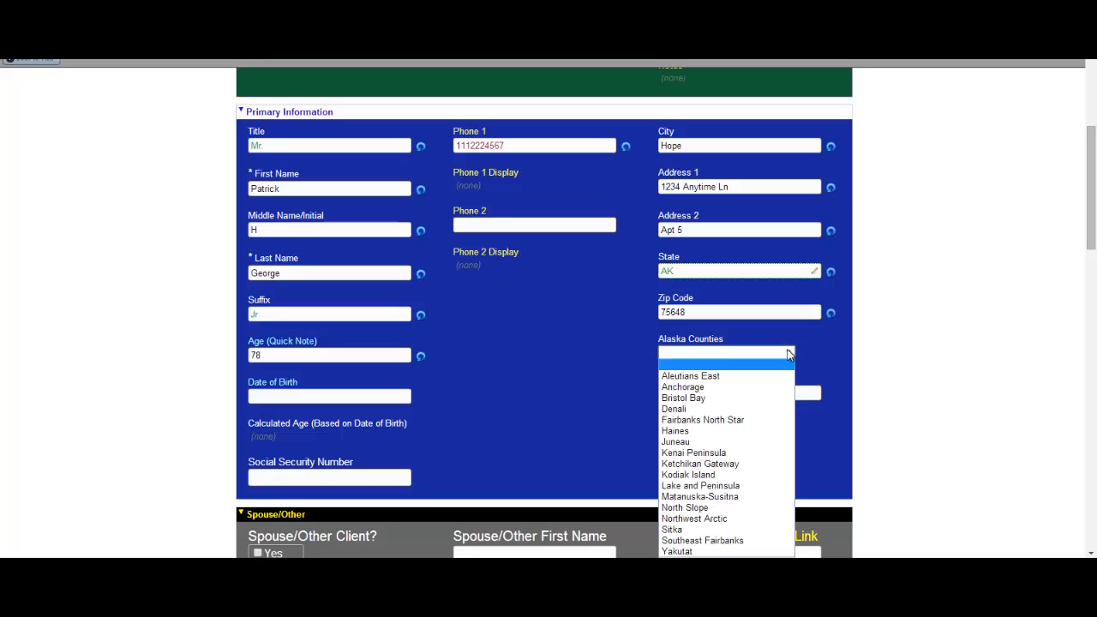
click(685, 463)
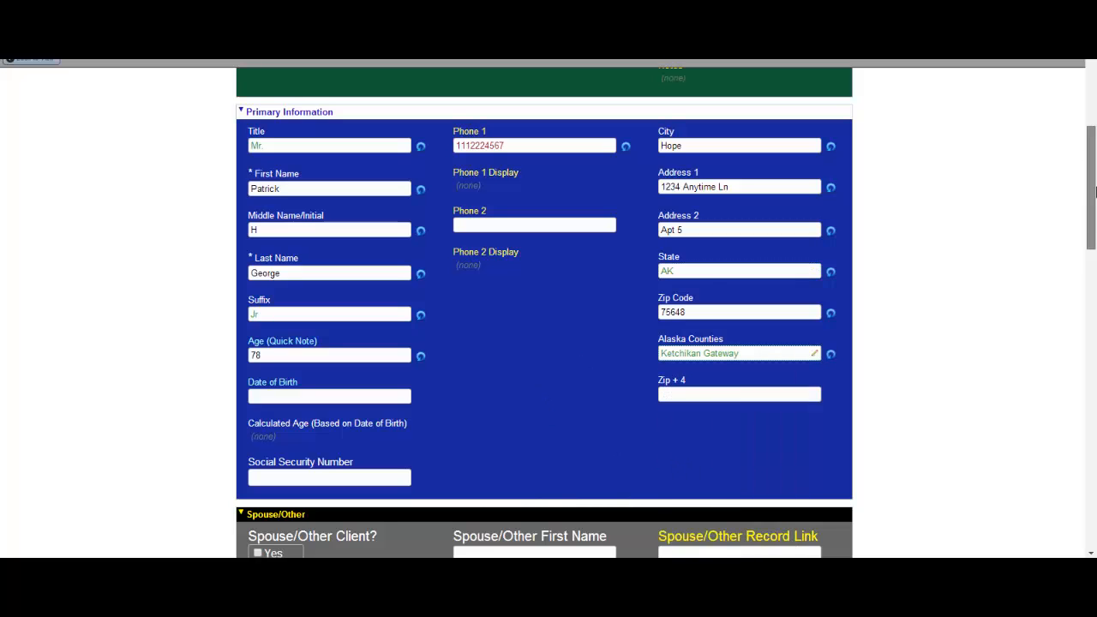
Enter the spouse's first name, middle initial and last name under Spouse/Other.
scroll(457, 295, down, 3)
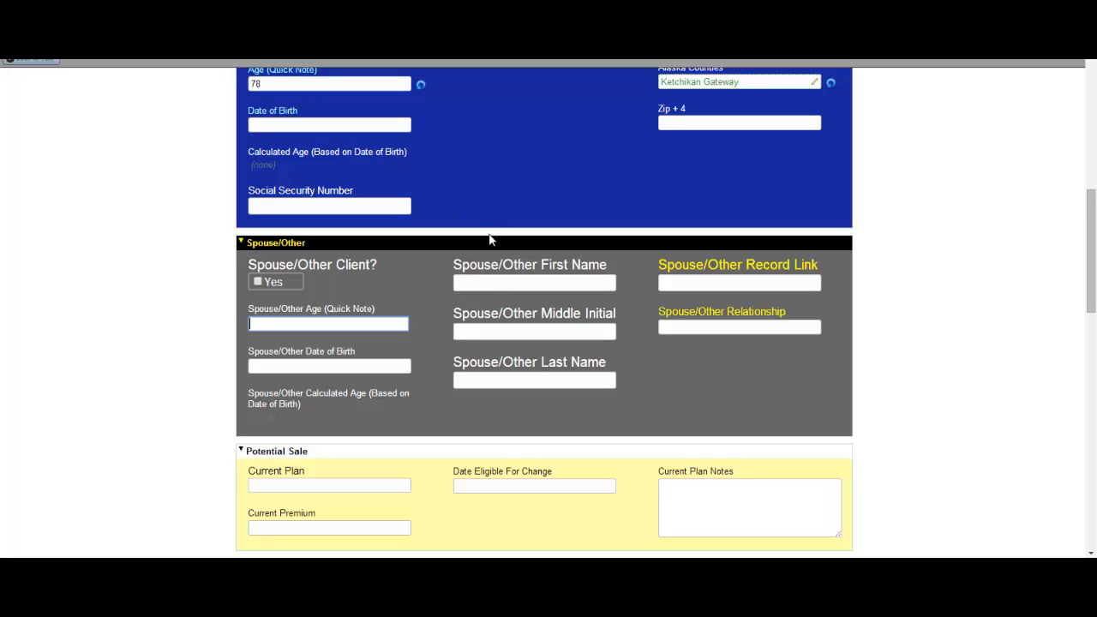
click(475, 283)
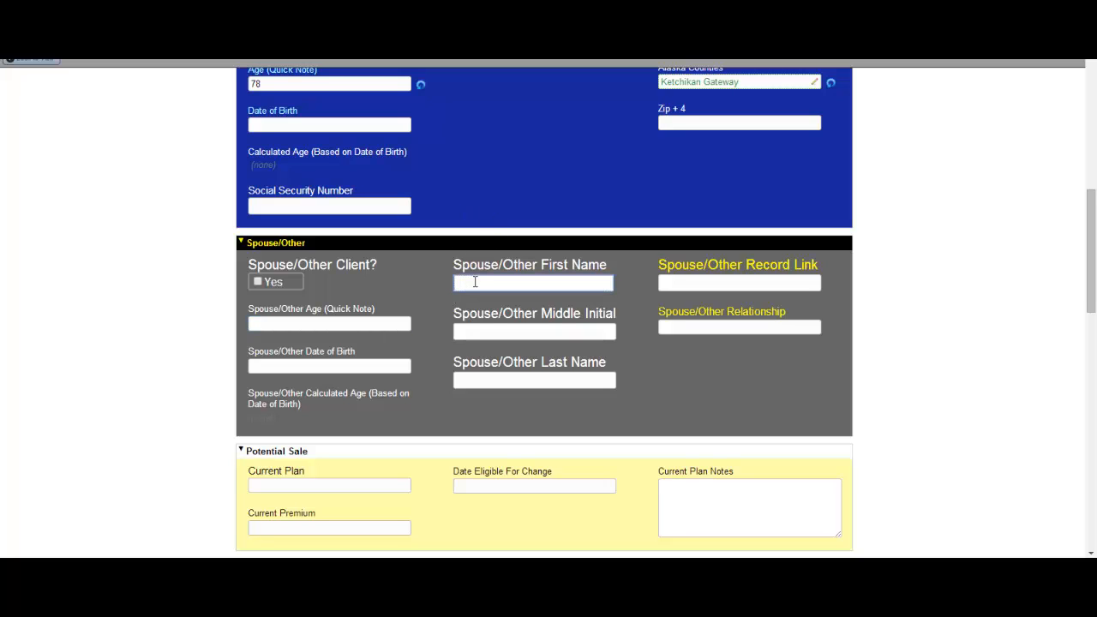
key(Tab)
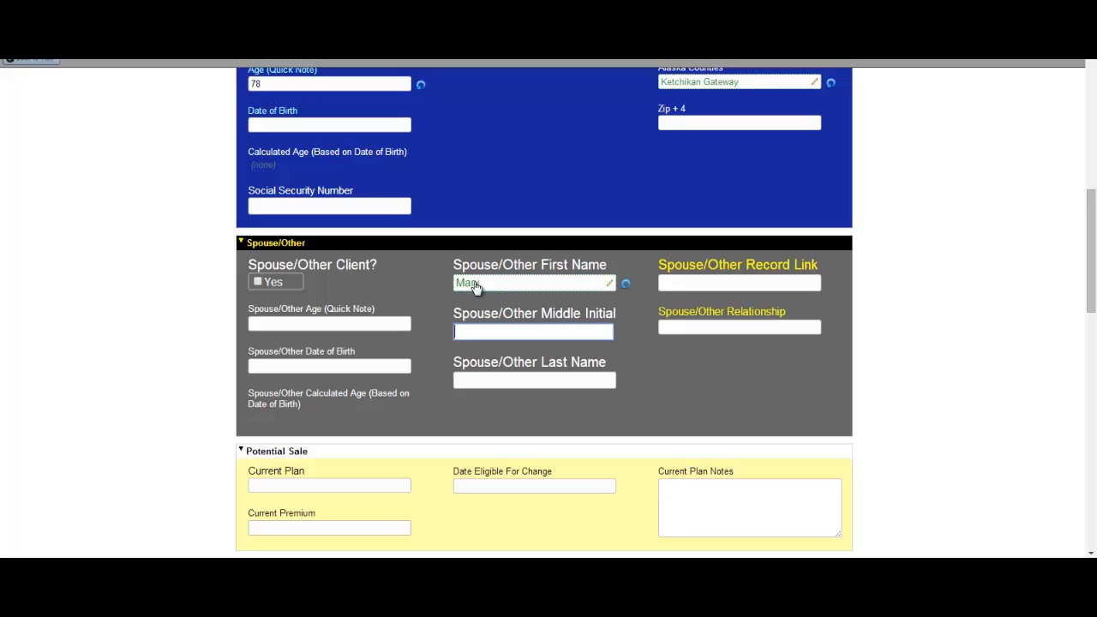
key(Tab)
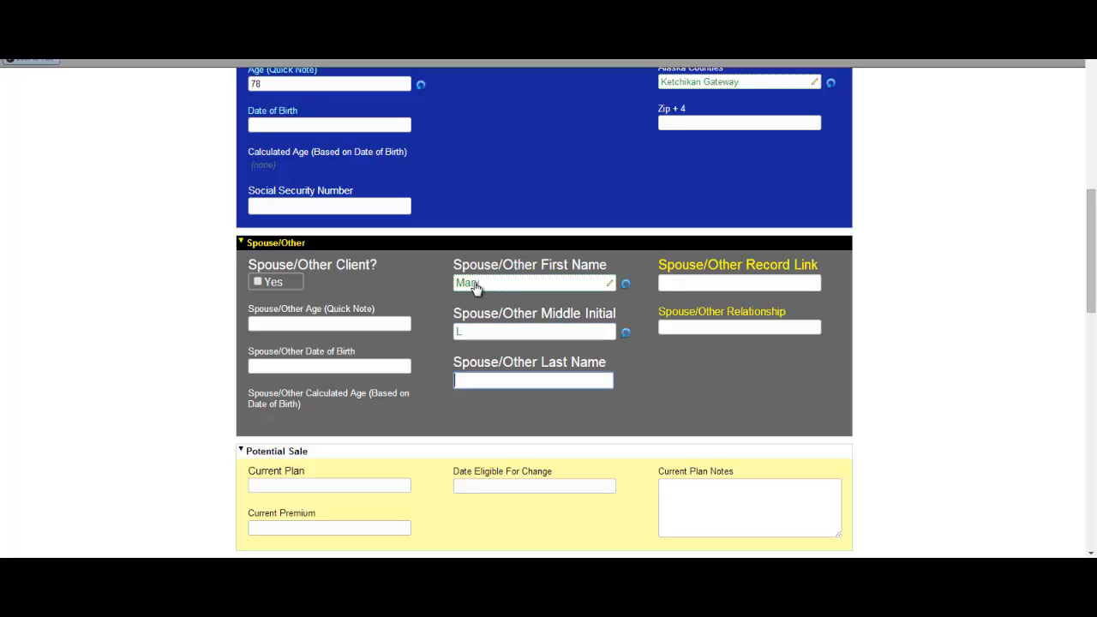
Set the spouse's relationship to Wife and her age to 68.
click(785, 327)
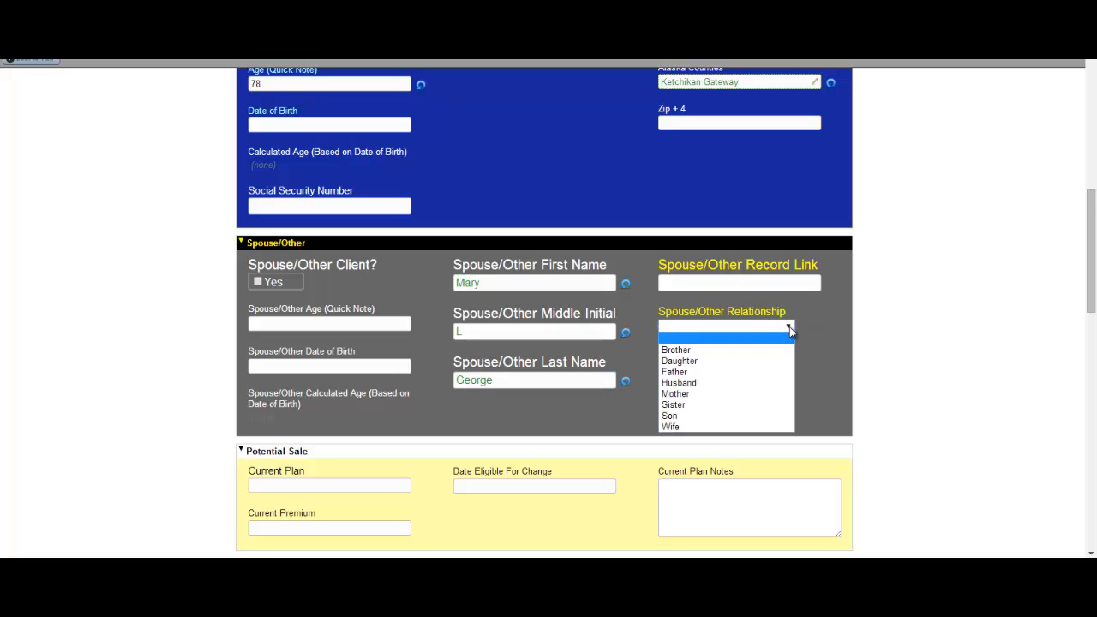
click(685, 427)
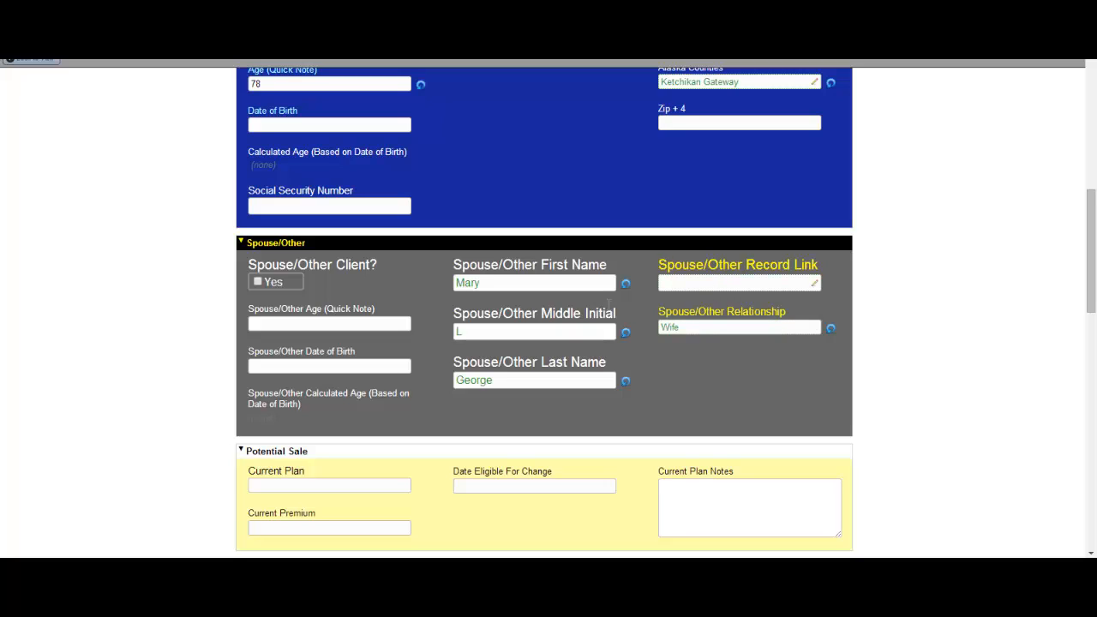
click(301, 322)
text(6)
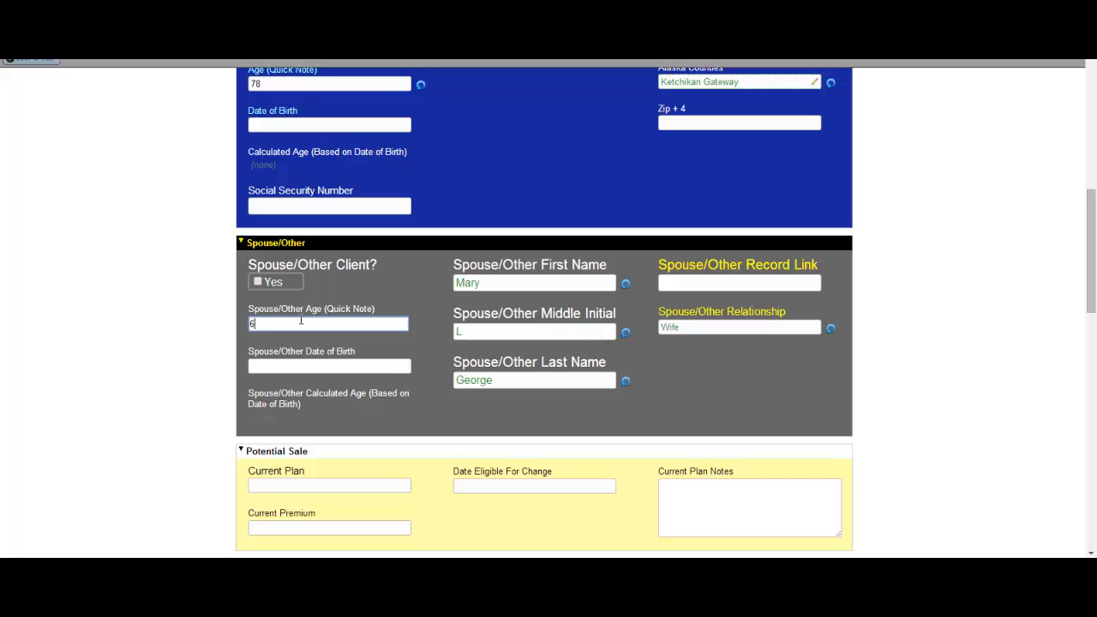
text(8)
drag(1092, 248, 1091, 96)
Save the new contact record with Save contact.
click(942, 91)
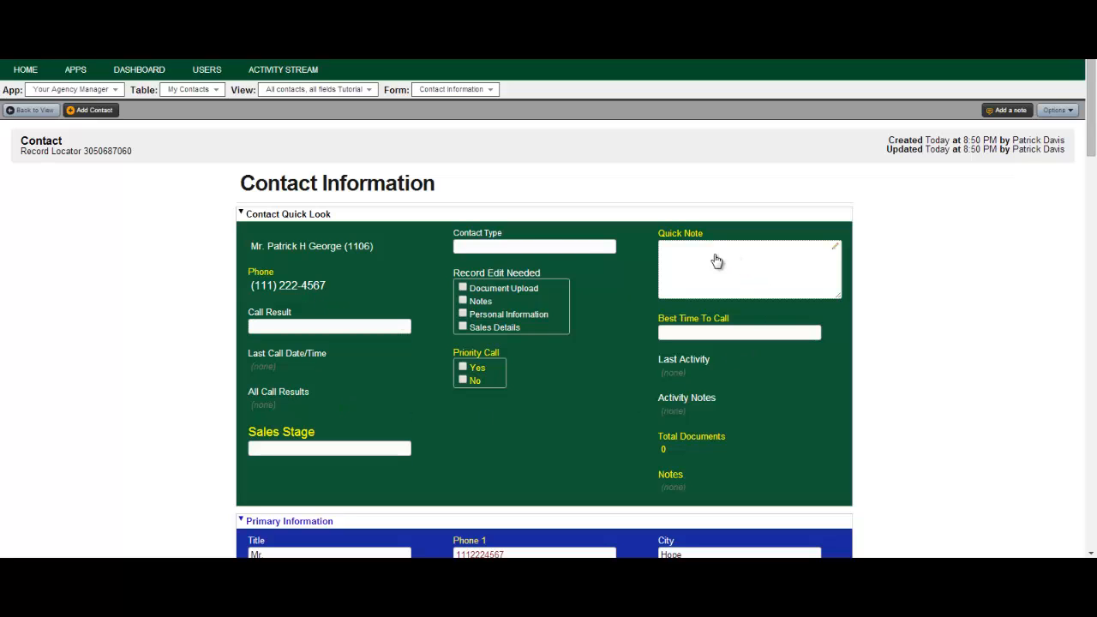
Set the contact type to Prospect with quick note 'Asked about life insurance'.
click(552, 247)
click(555, 247)
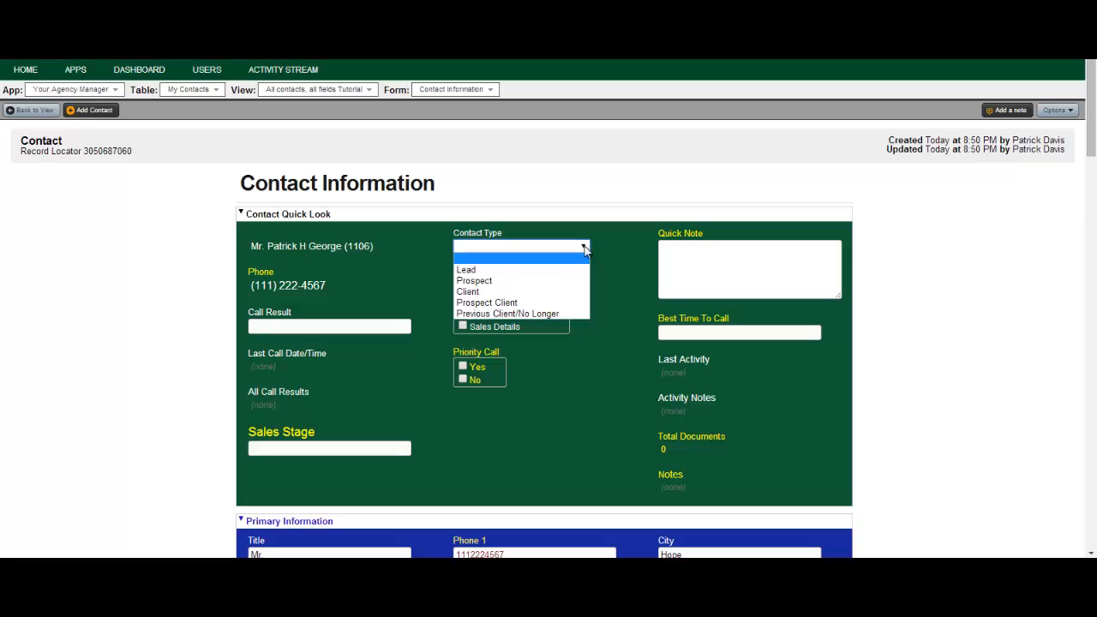
click(480, 281)
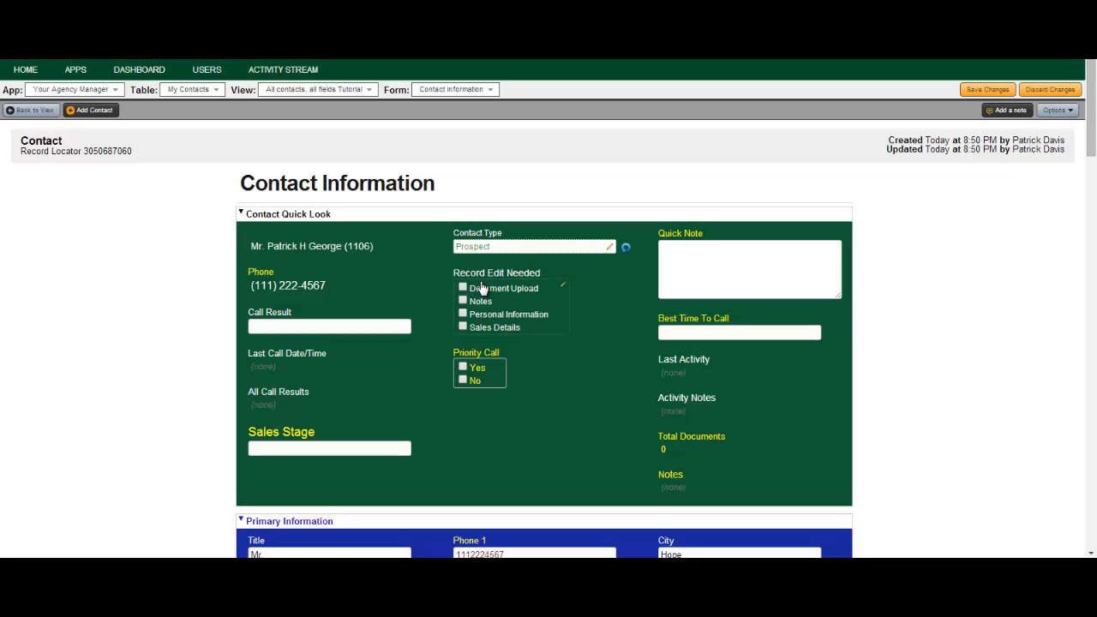
click(681, 247)
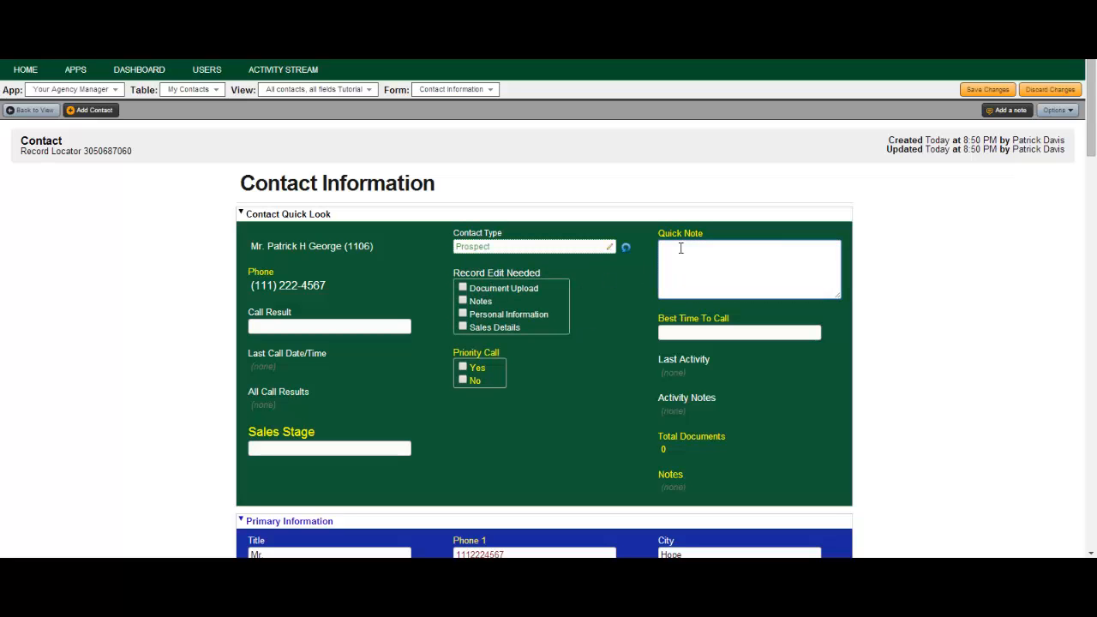
text(Asked about life insurance)
Set best time to call to Evening, priority call Yes, sales stage Prospect, and save.
click(780, 334)
click(789, 341)
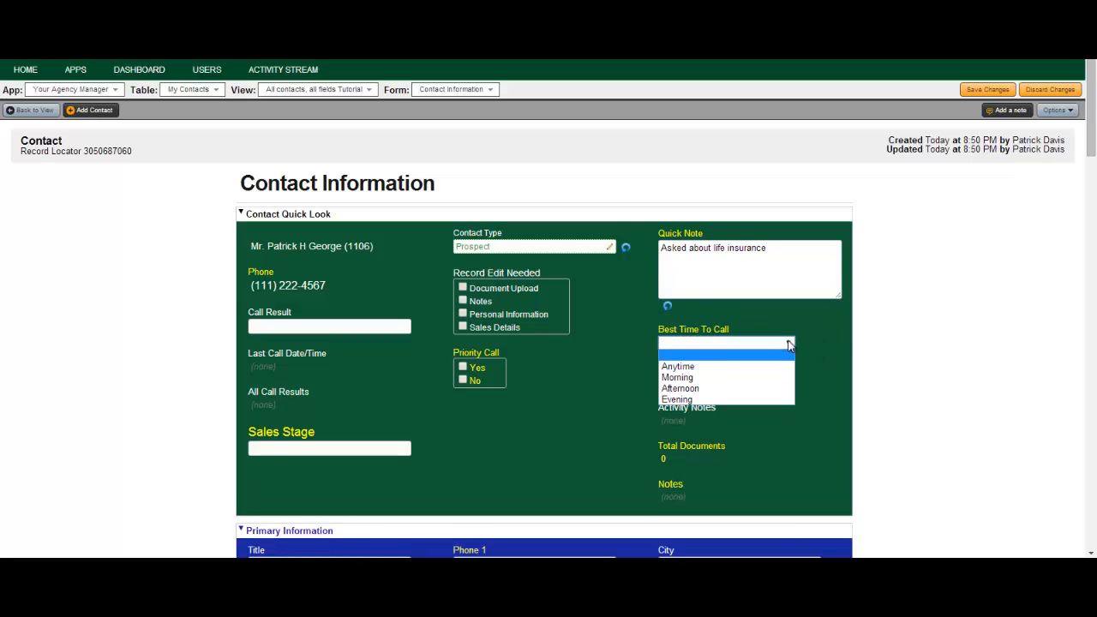
click(685, 401)
click(463, 367)
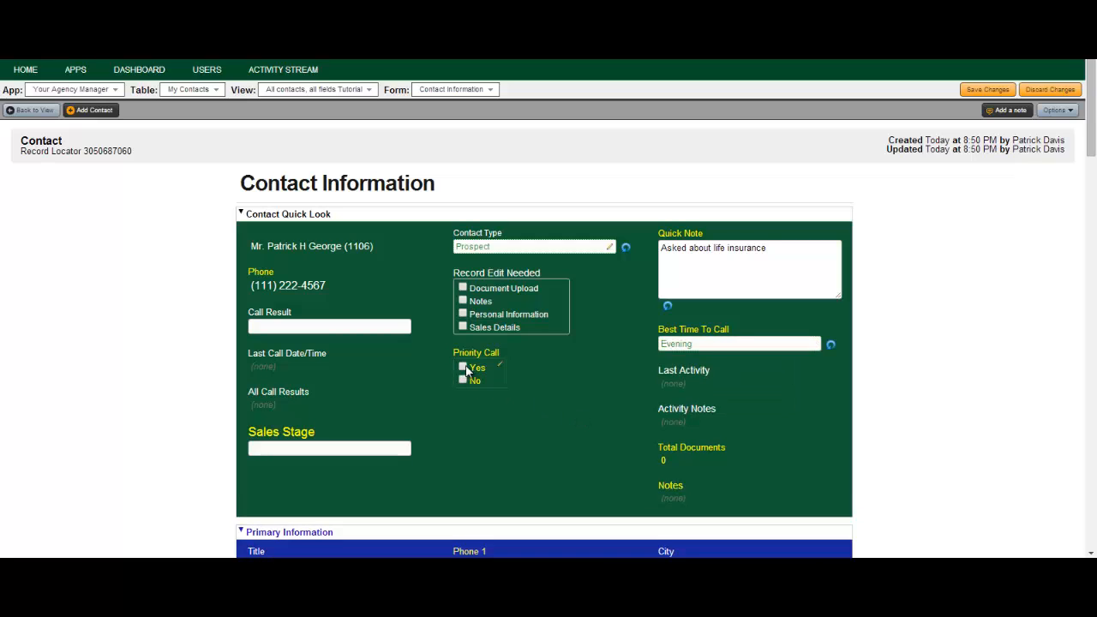
click(337, 448)
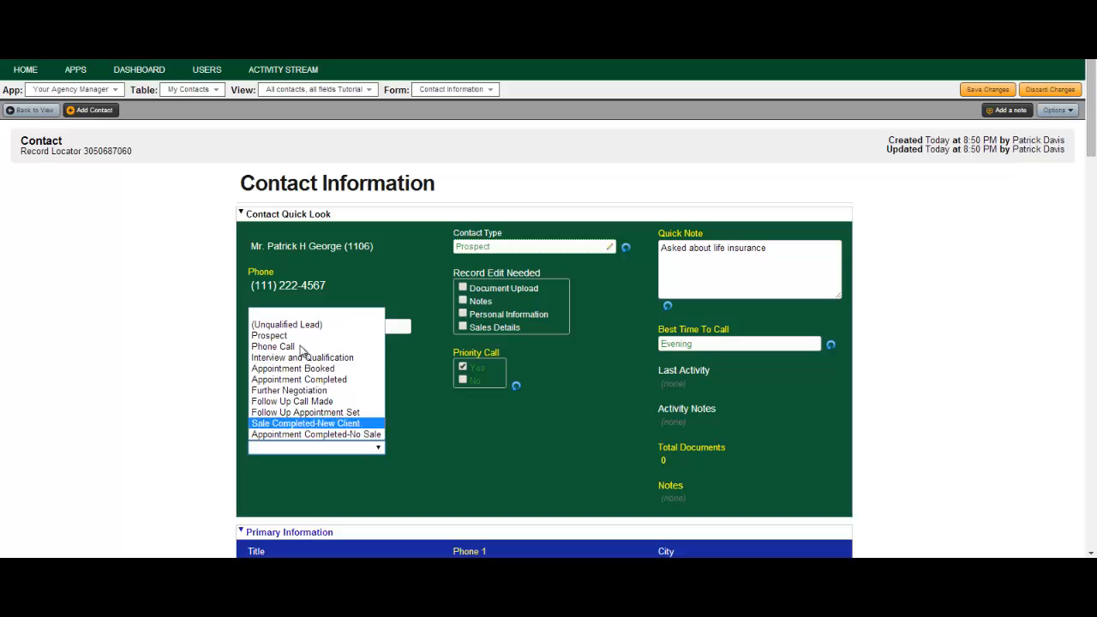
click(287, 335)
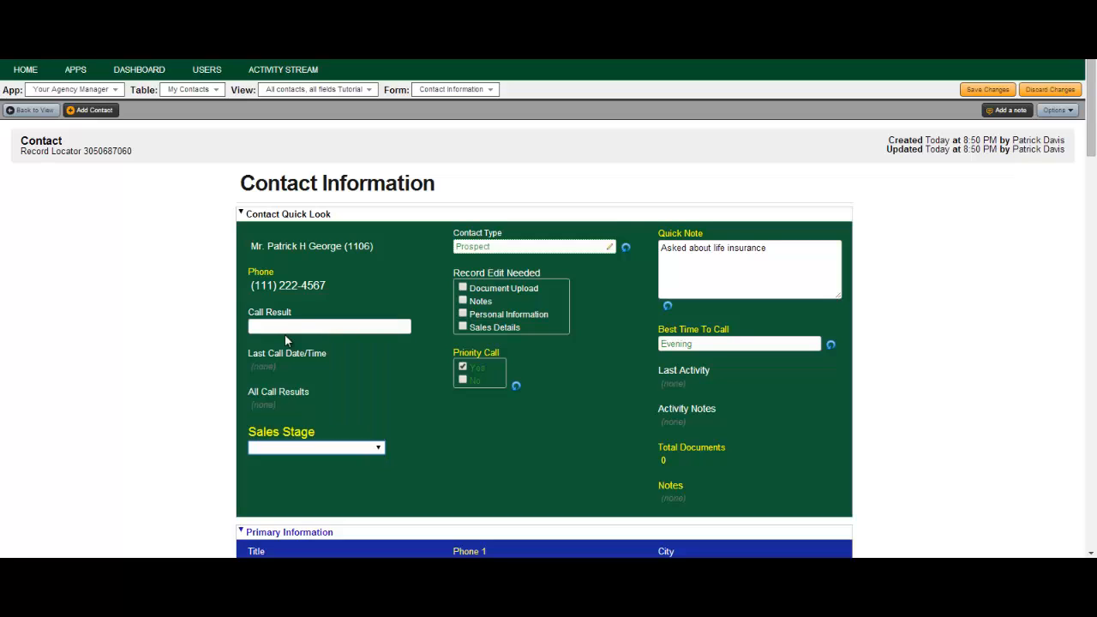
click(985, 90)
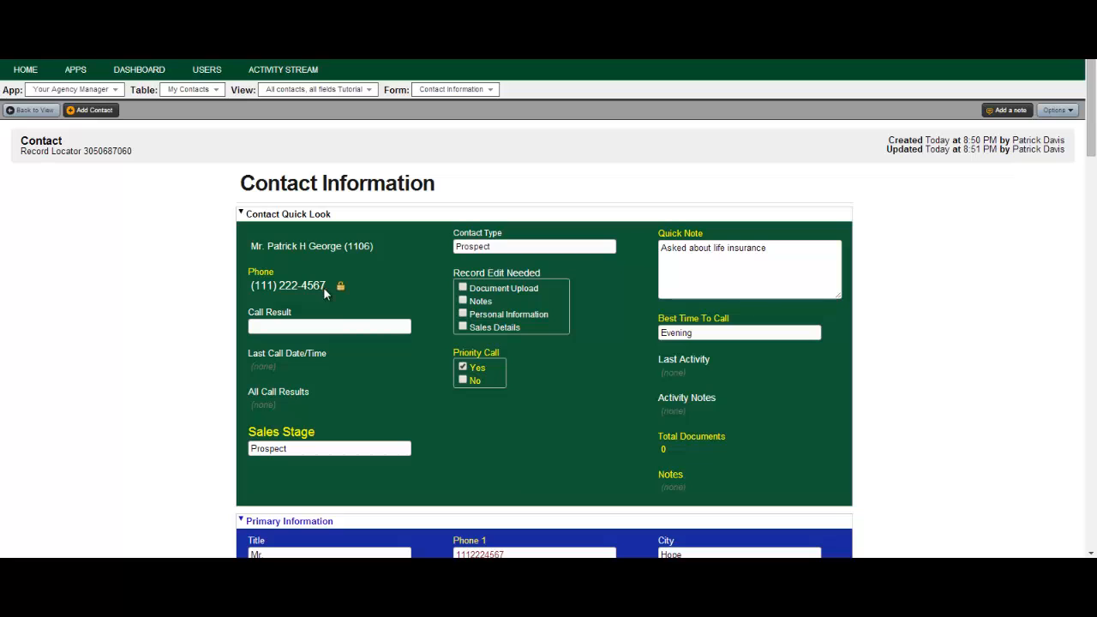
Set the call result to Appointment Booked and save the changes.
click(377, 330)
click(381, 327)
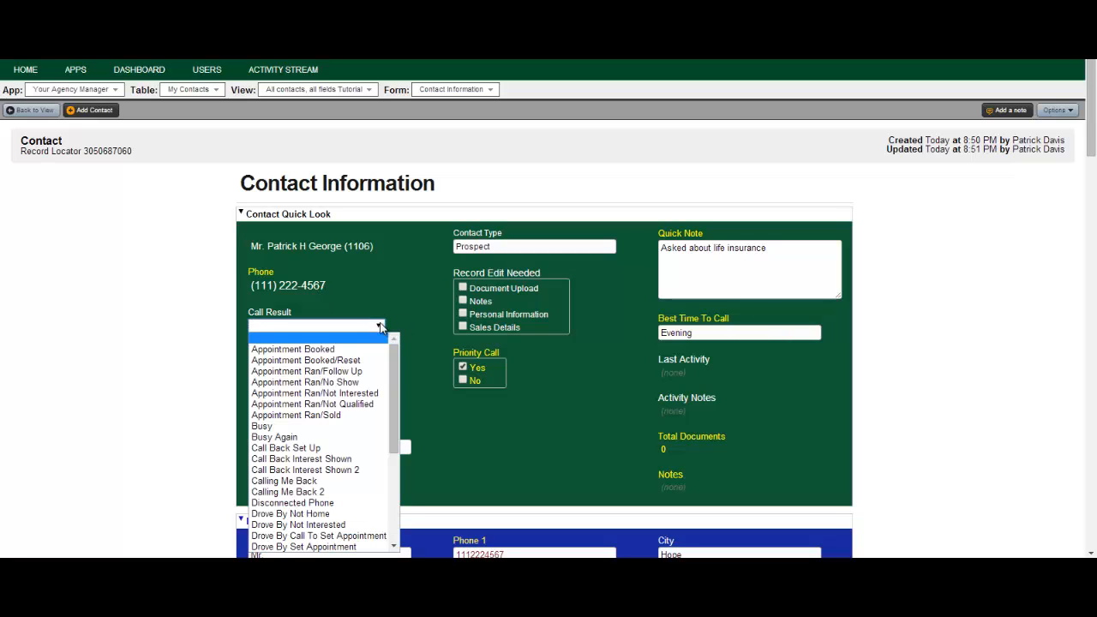
click(324, 348)
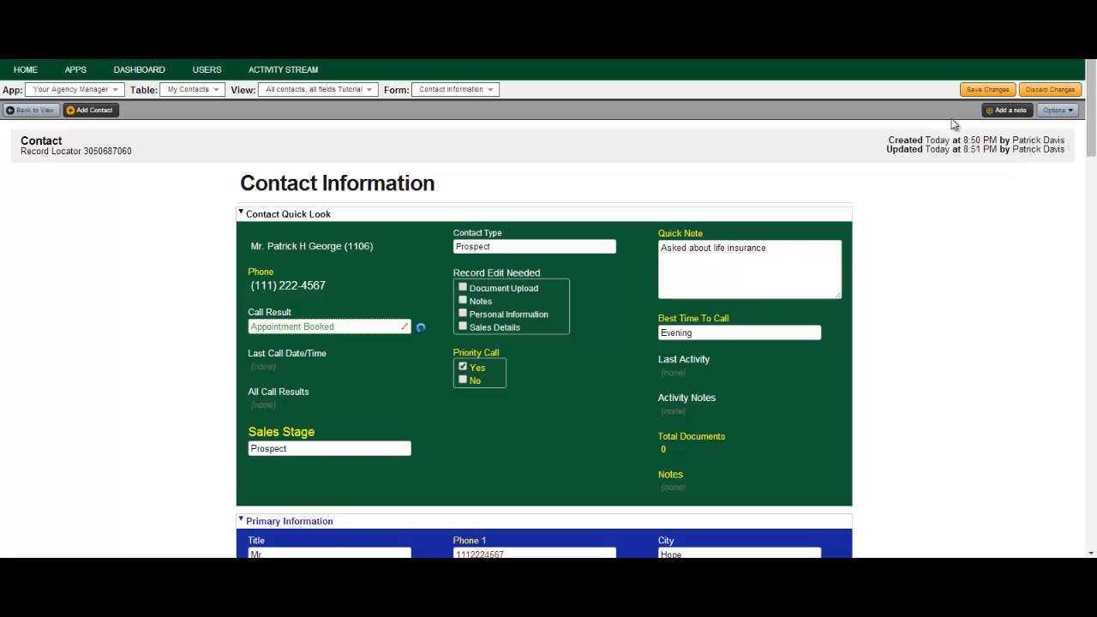
click(986, 90)
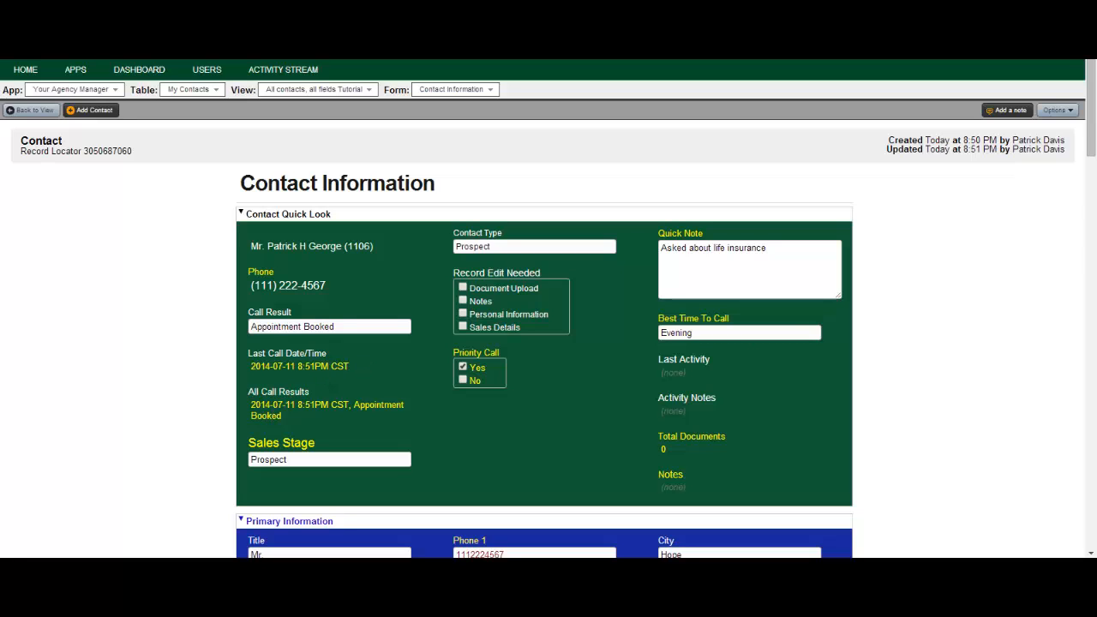
Change the call result to Appointment Ran/Sold and sales stage to Sale Completed-New Client.
drag(1092, 99, 1093, 60)
click(377, 326)
click(379, 327)
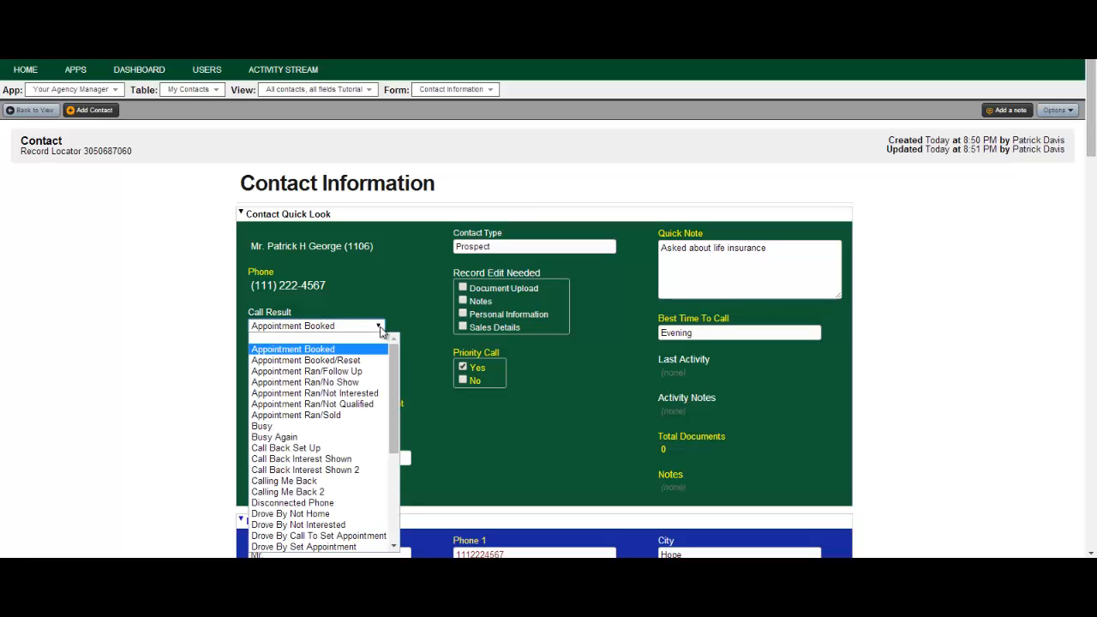
click(325, 415)
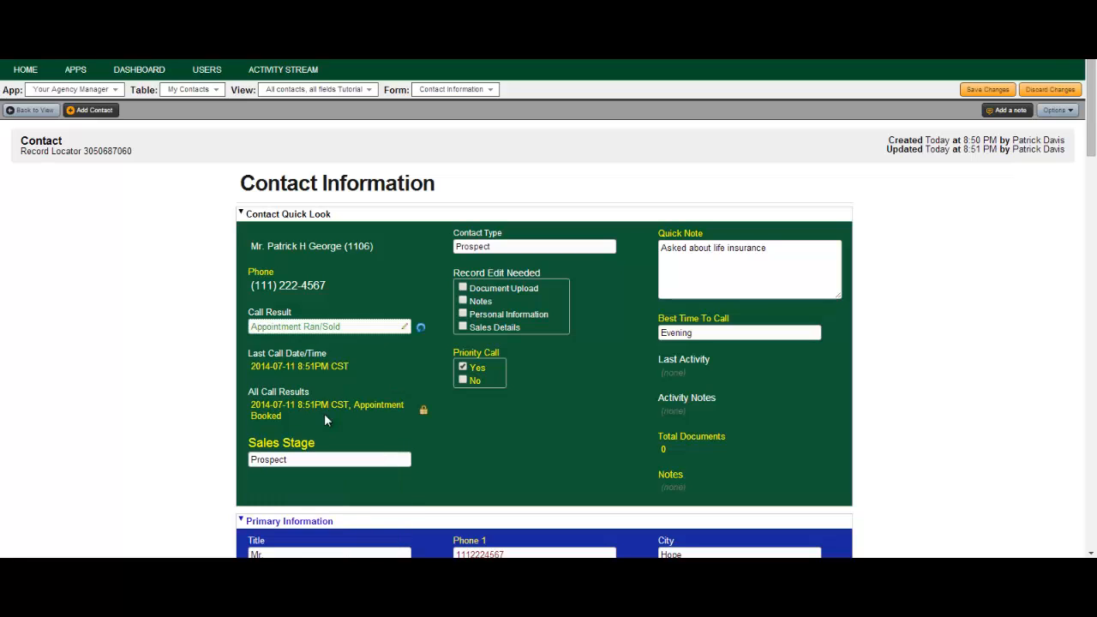
click(391, 462)
click(381, 460)
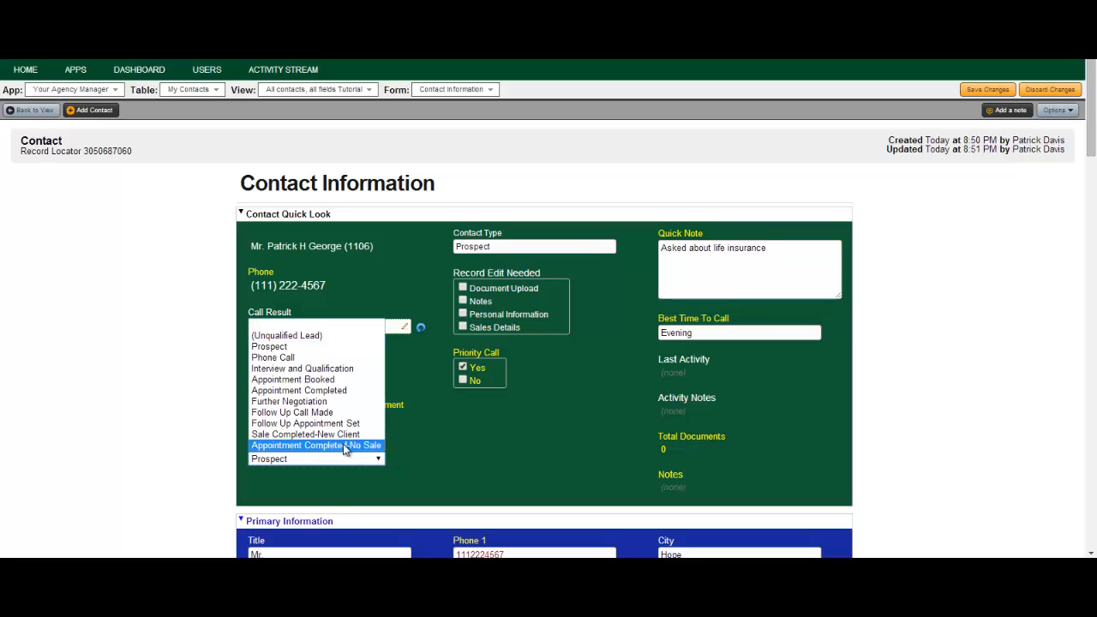
click(337, 434)
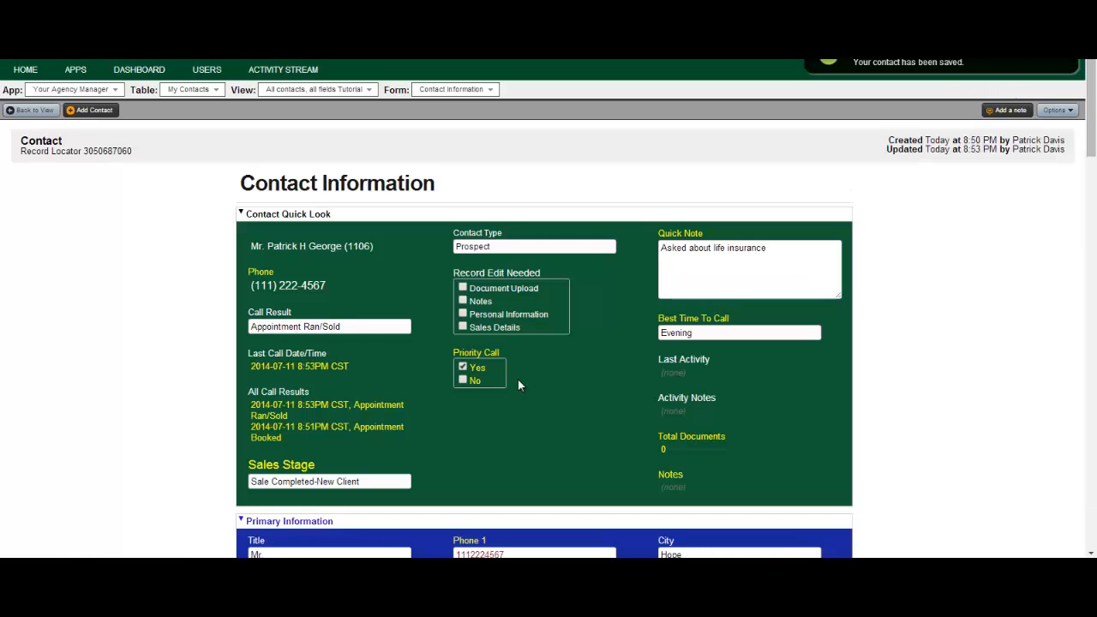
Tick Document Upload under Record Edit Needed and save the changes.
click(462, 289)
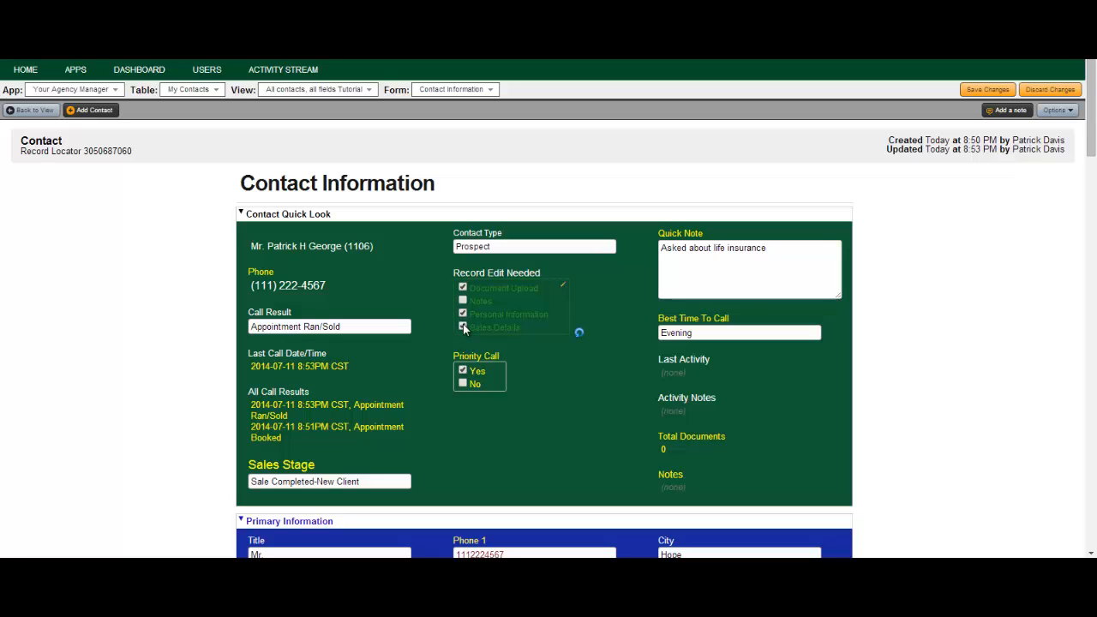
click(977, 89)
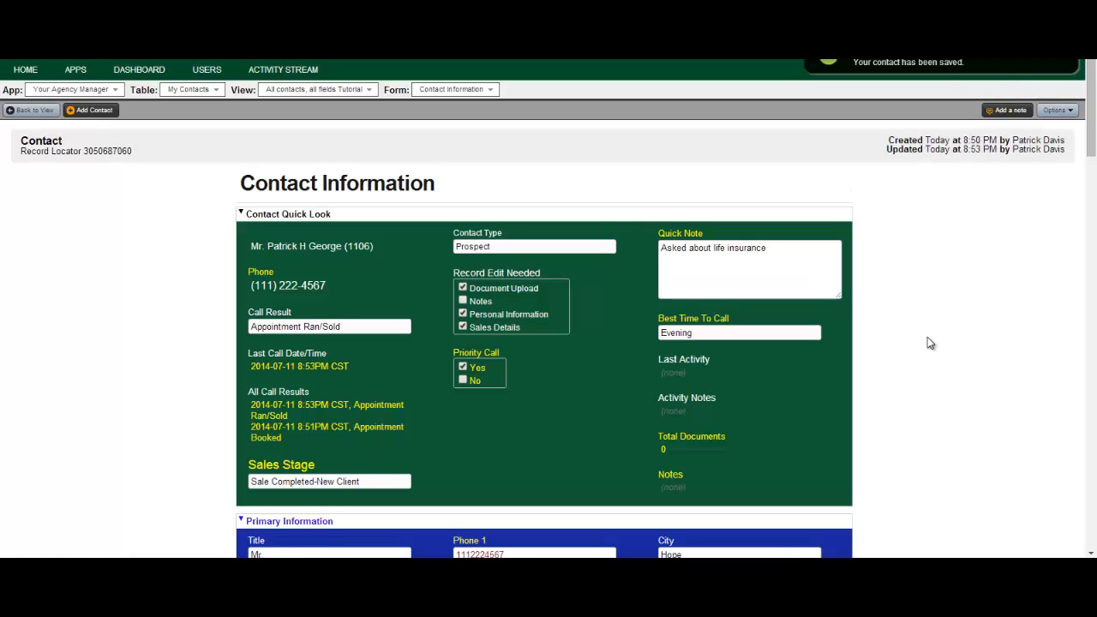
Add a new record on the contact's Documents tab and maximize its form.
drag(1084, 74, 1086, 484)
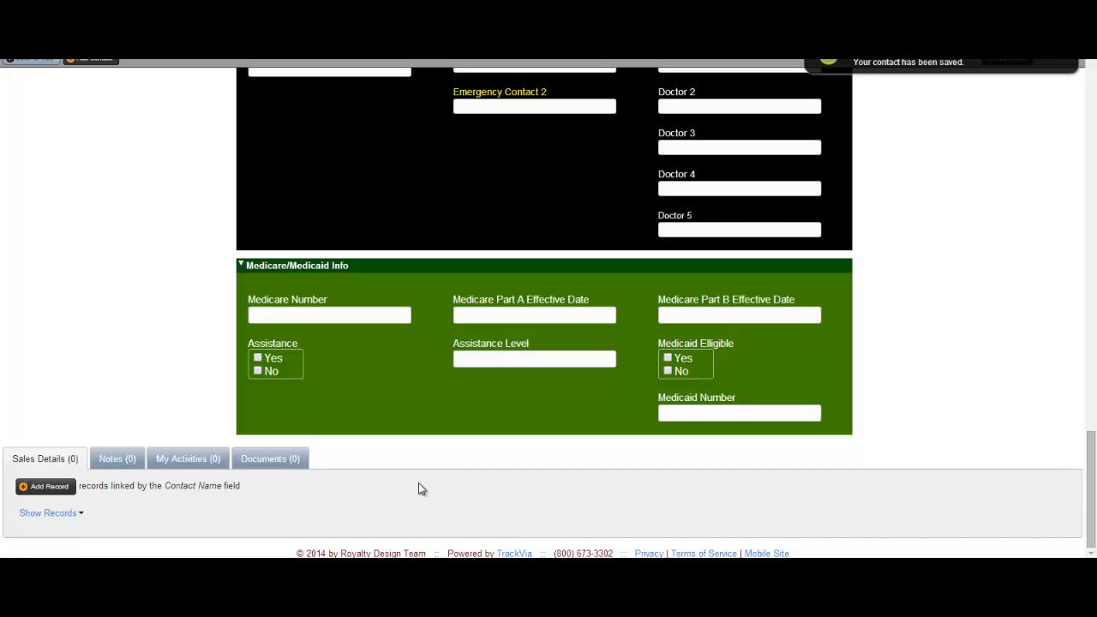
click(272, 458)
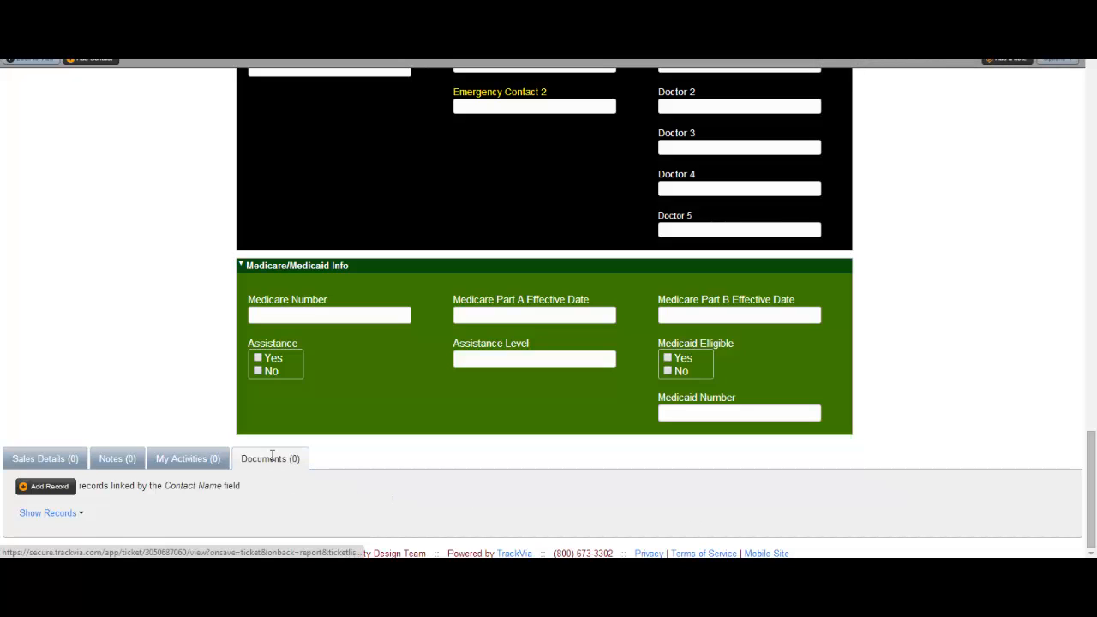
click(43, 486)
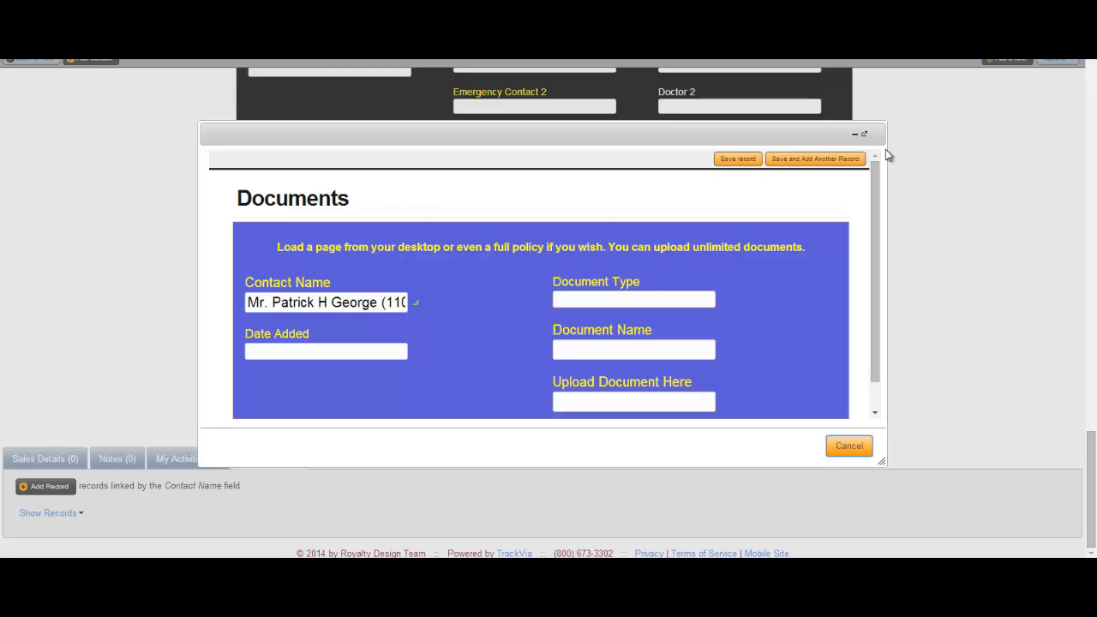
click(864, 134)
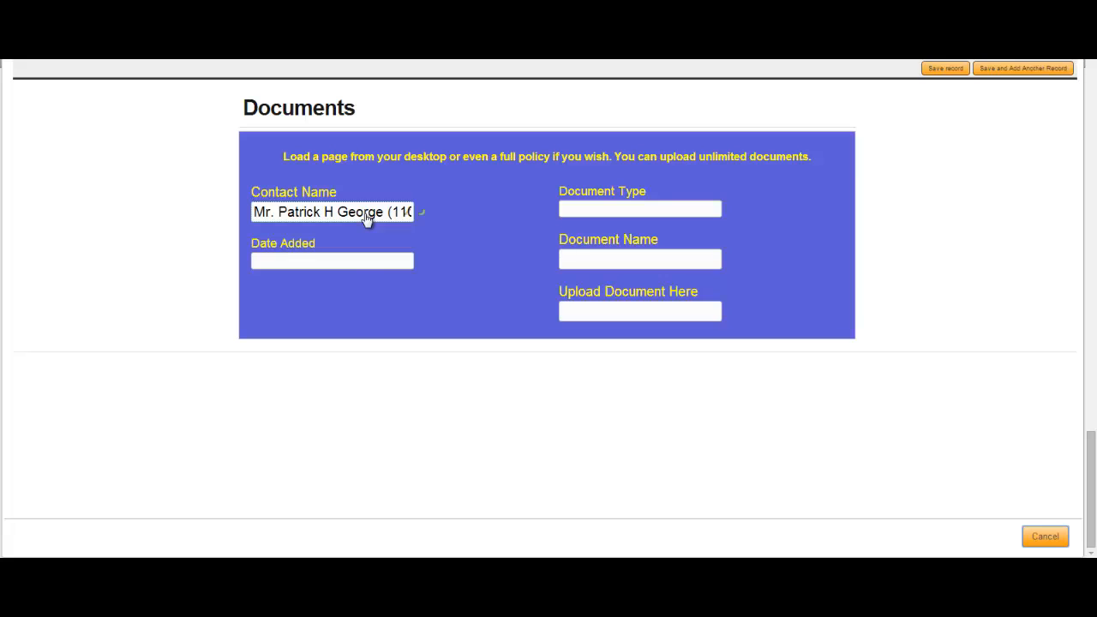
Set Date Added to now, Document Type to PDF, and a document name from the contact's name.
click(346, 261)
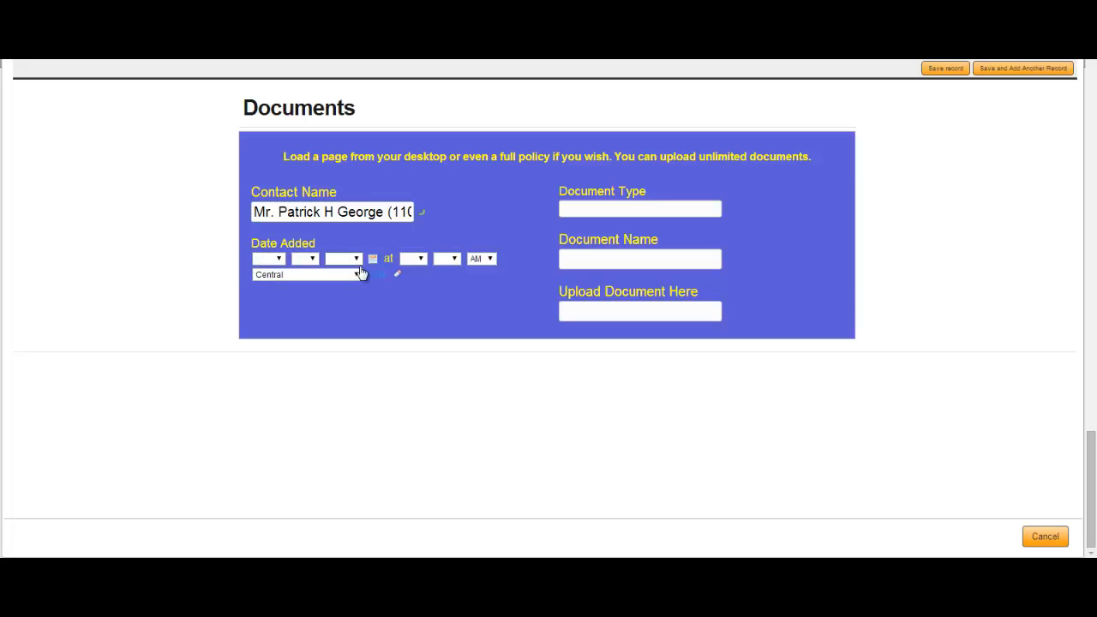
click(377, 281)
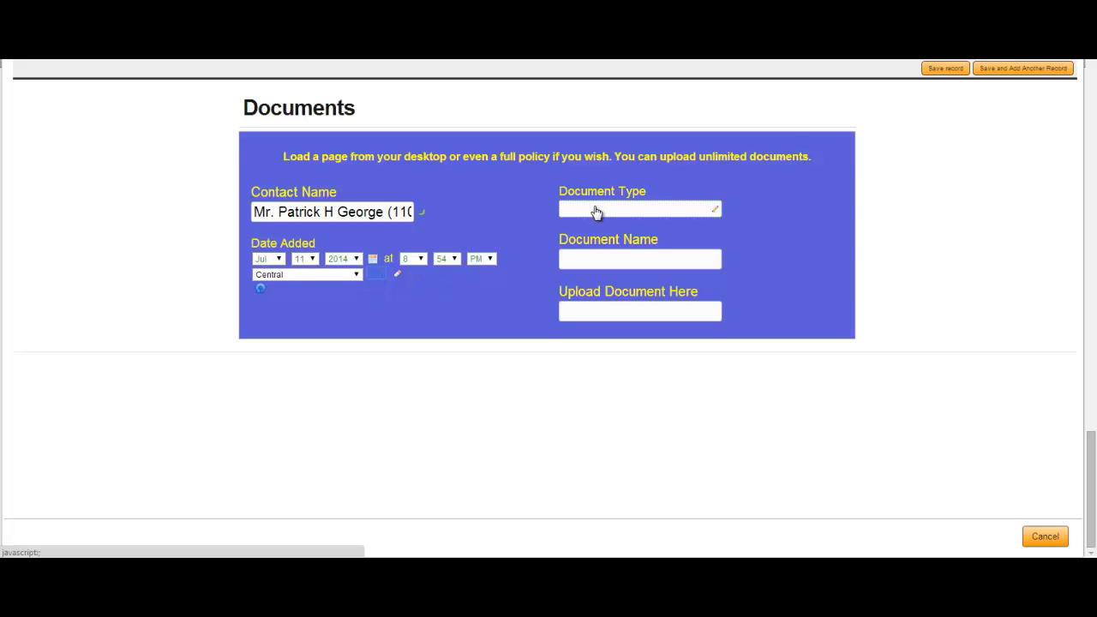
click(690, 207)
click(588, 263)
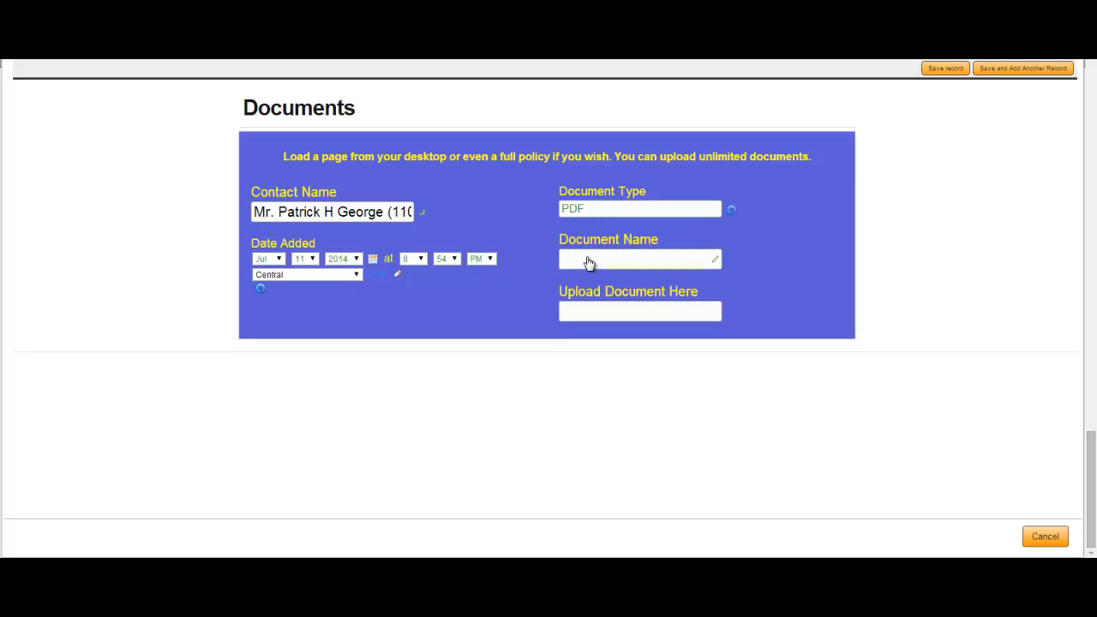
click(587, 261)
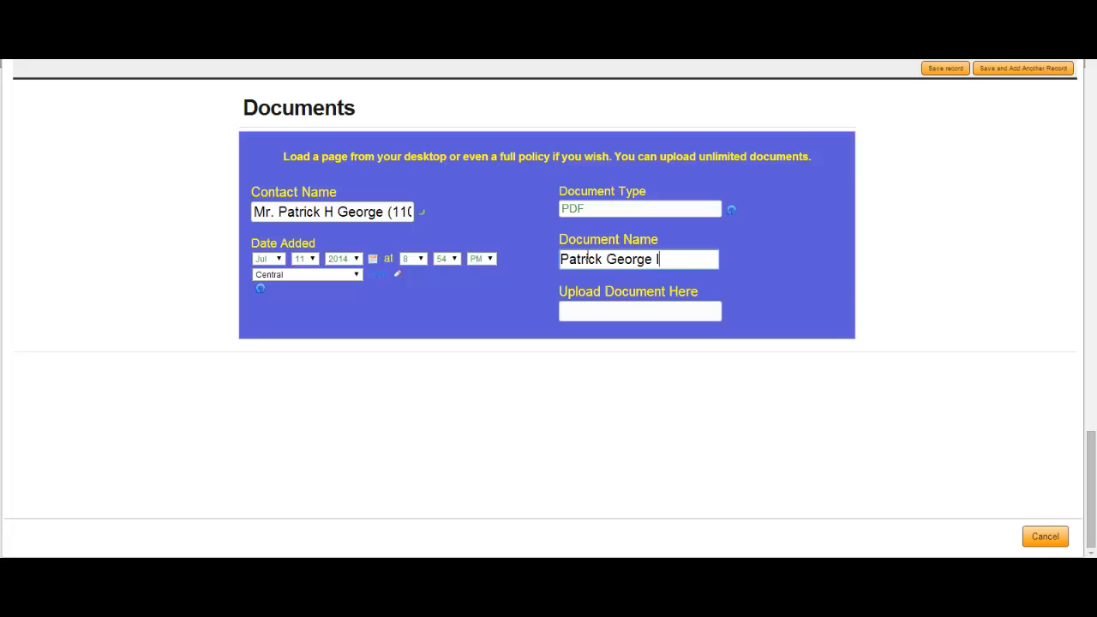
text(life)
Upload Sample Insurance Application from the Sample Document folder and save the document record.
click(607, 314)
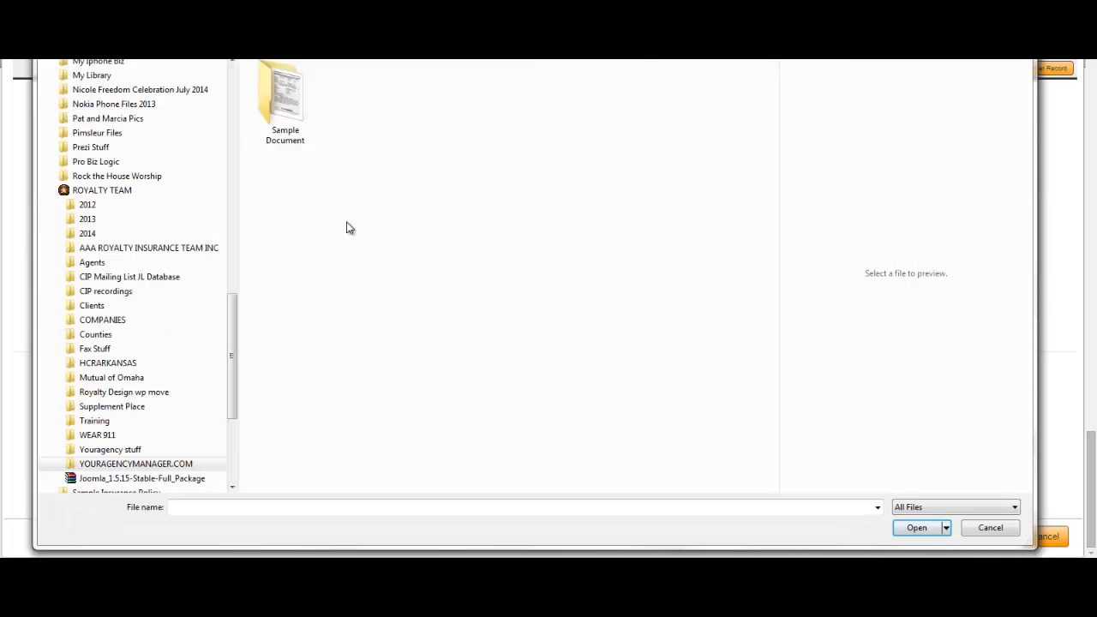
double_click(281, 103)
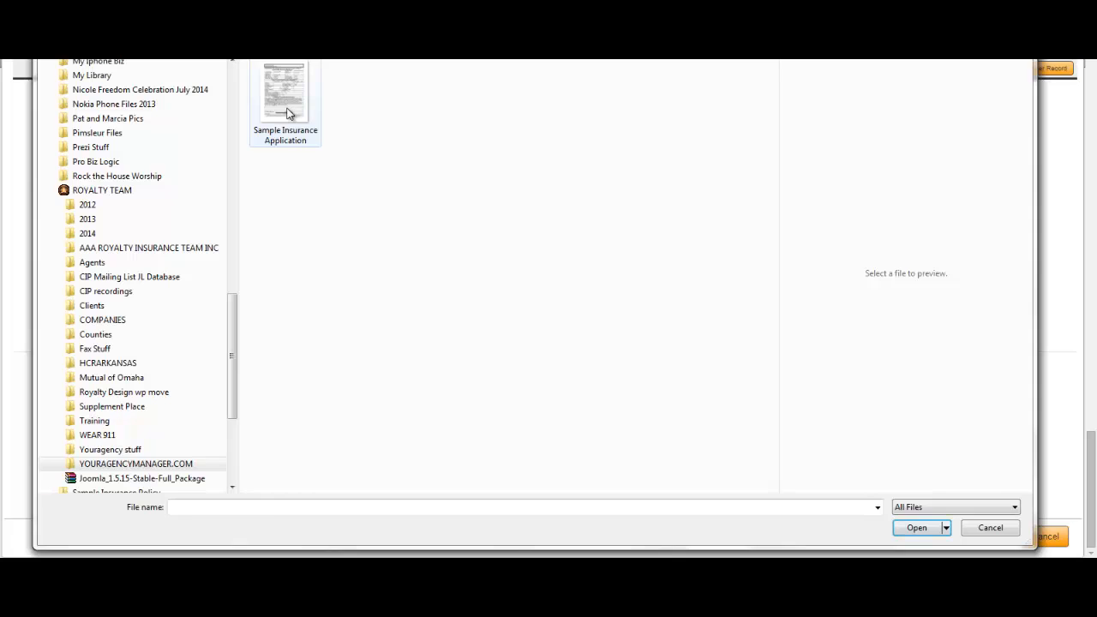
double_click(285, 103)
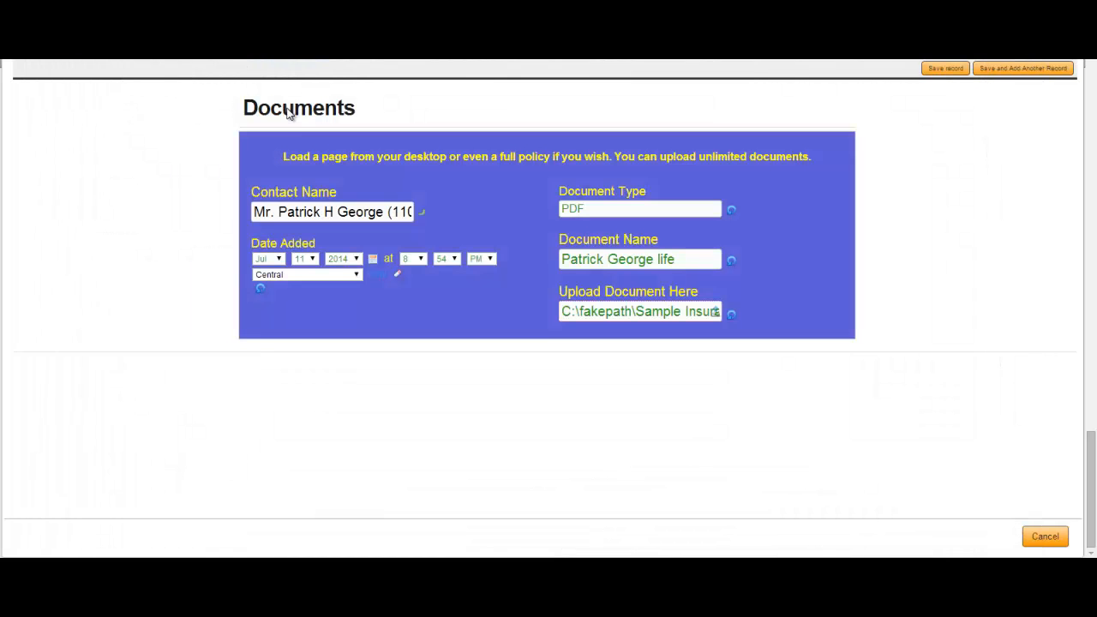
click(946, 68)
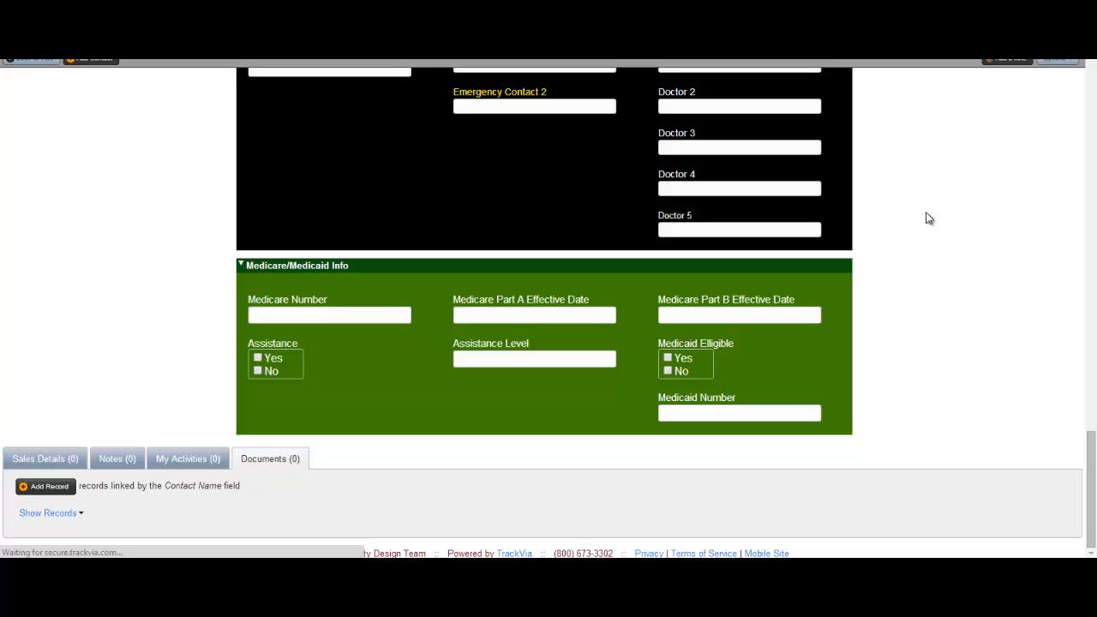
drag(1091, 468, 1095, 95)
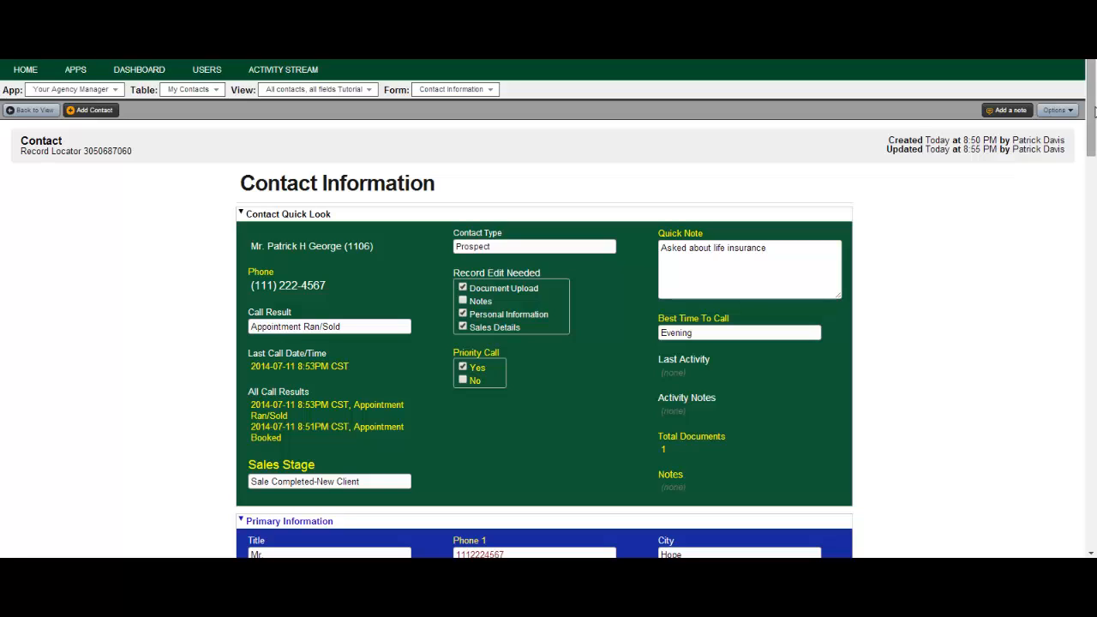
drag(1091, 101, 1084, 300)
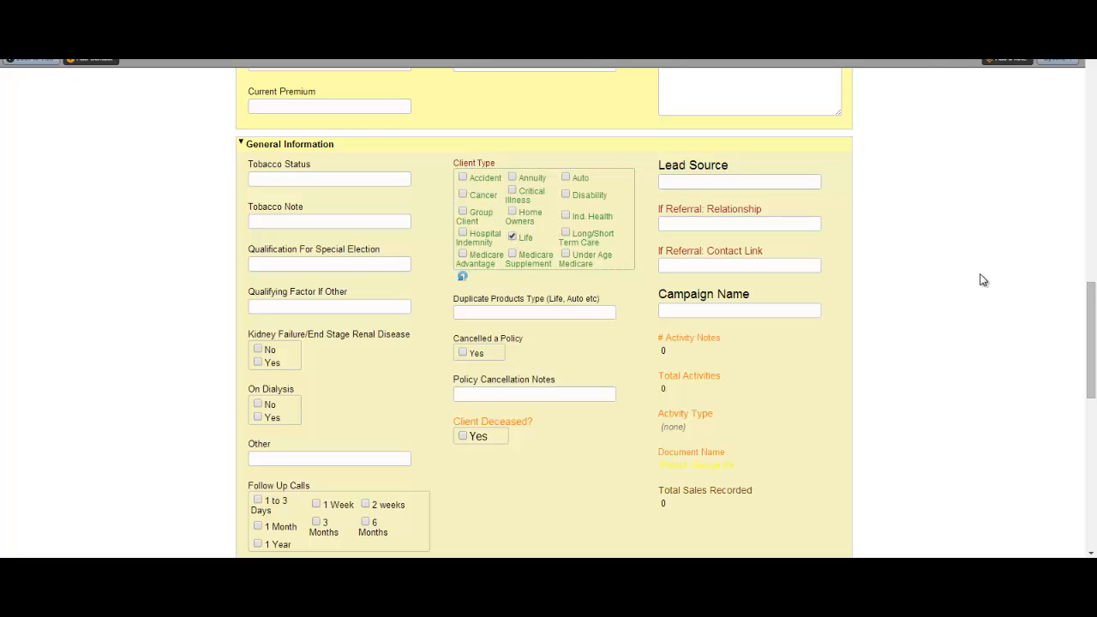
drag(1094, 320, 1094, 430)
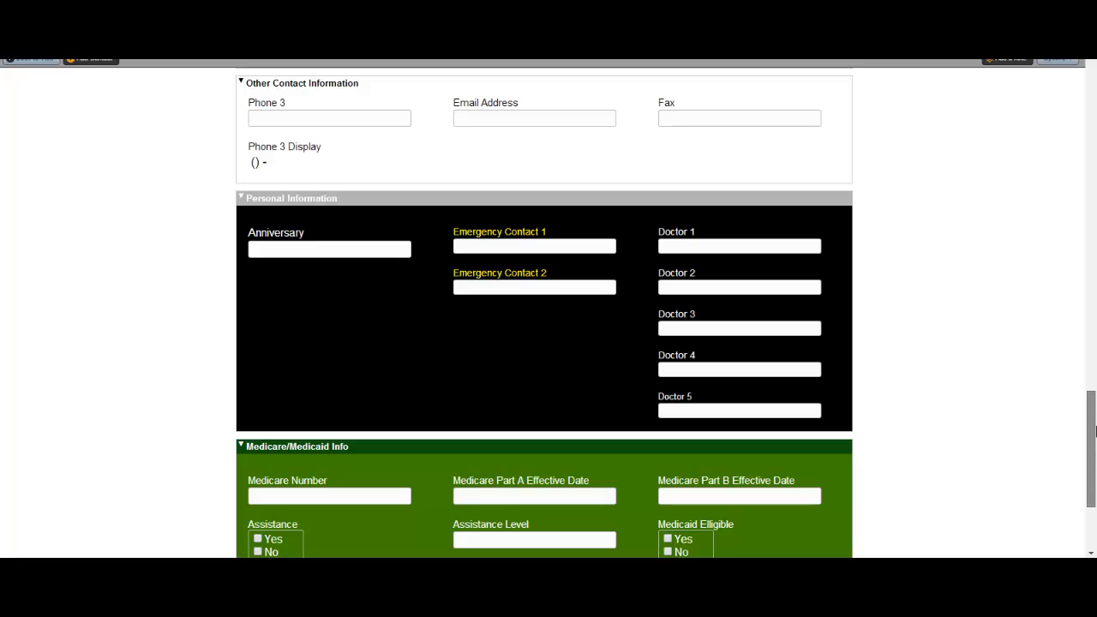
drag(1094, 430, 1094, 103)
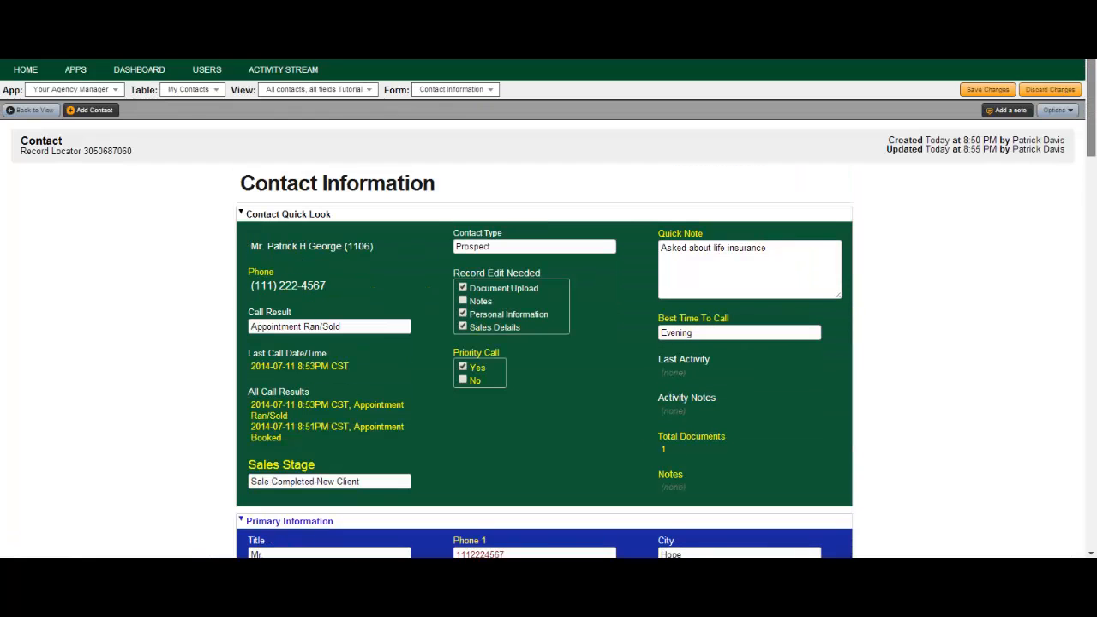
Save the contact record's pending changes and show the app's list of tables.
click(985, 91)
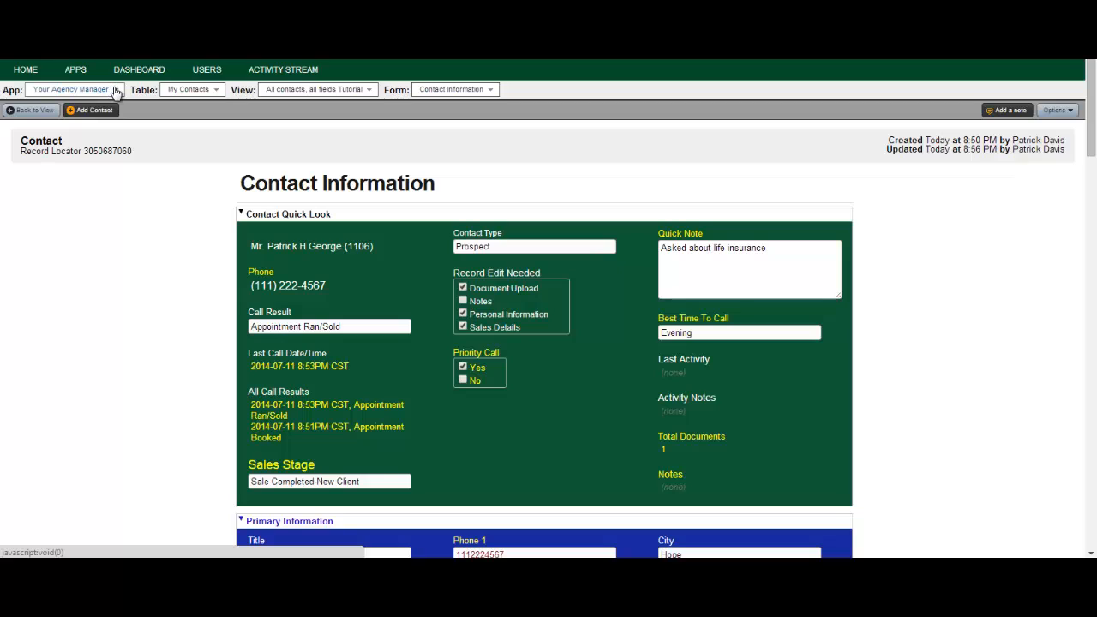
click(214, 90)
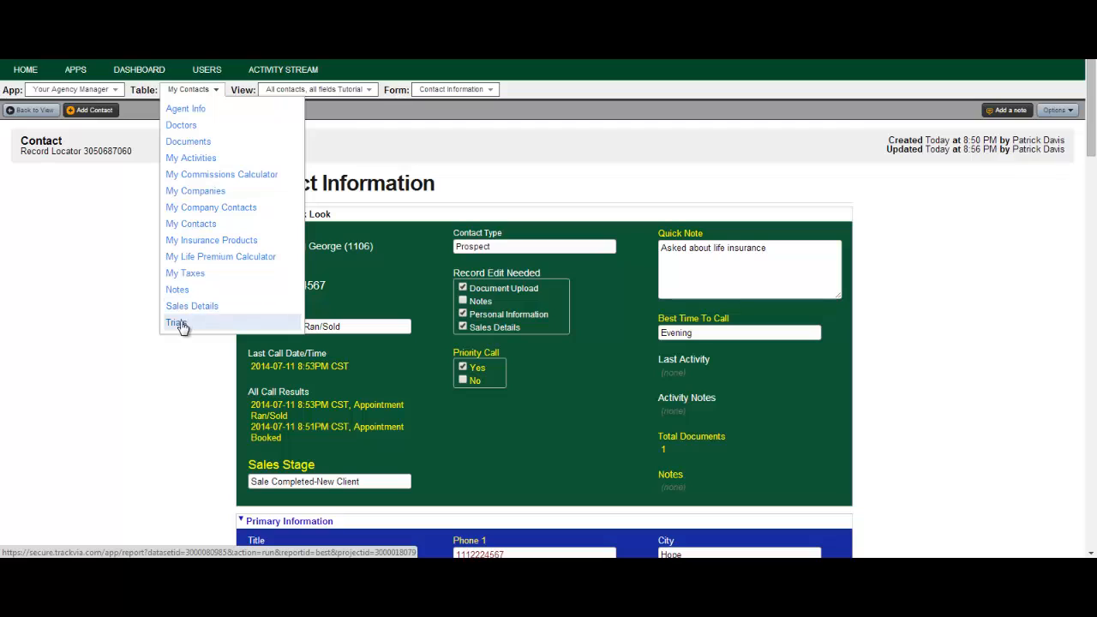
Dismiss the tables list to return to the saved contact record.
click(402, 141)
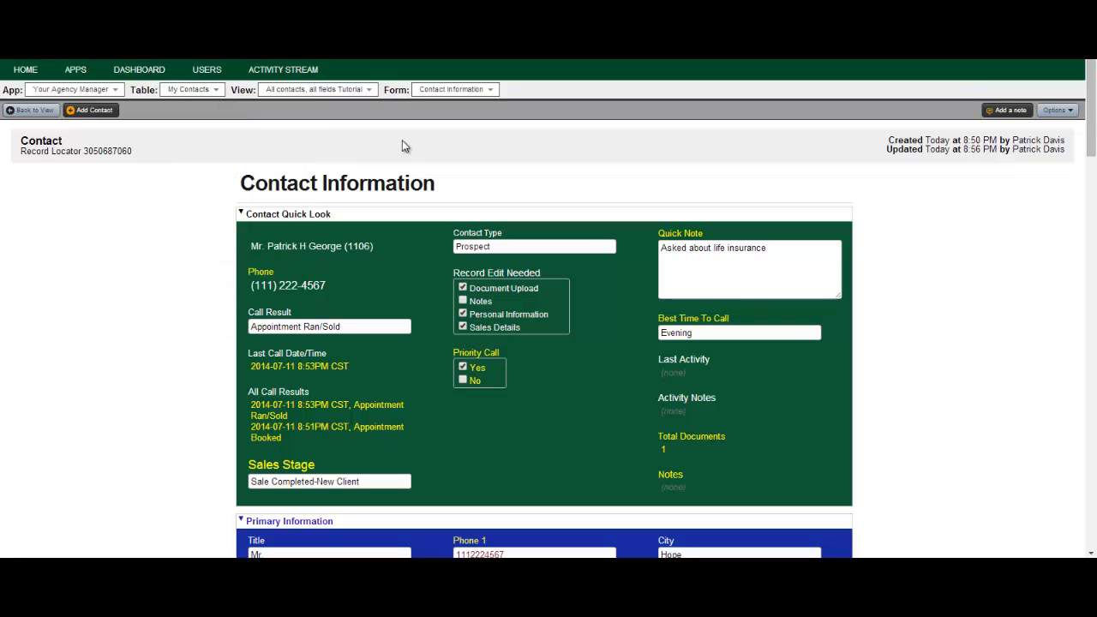